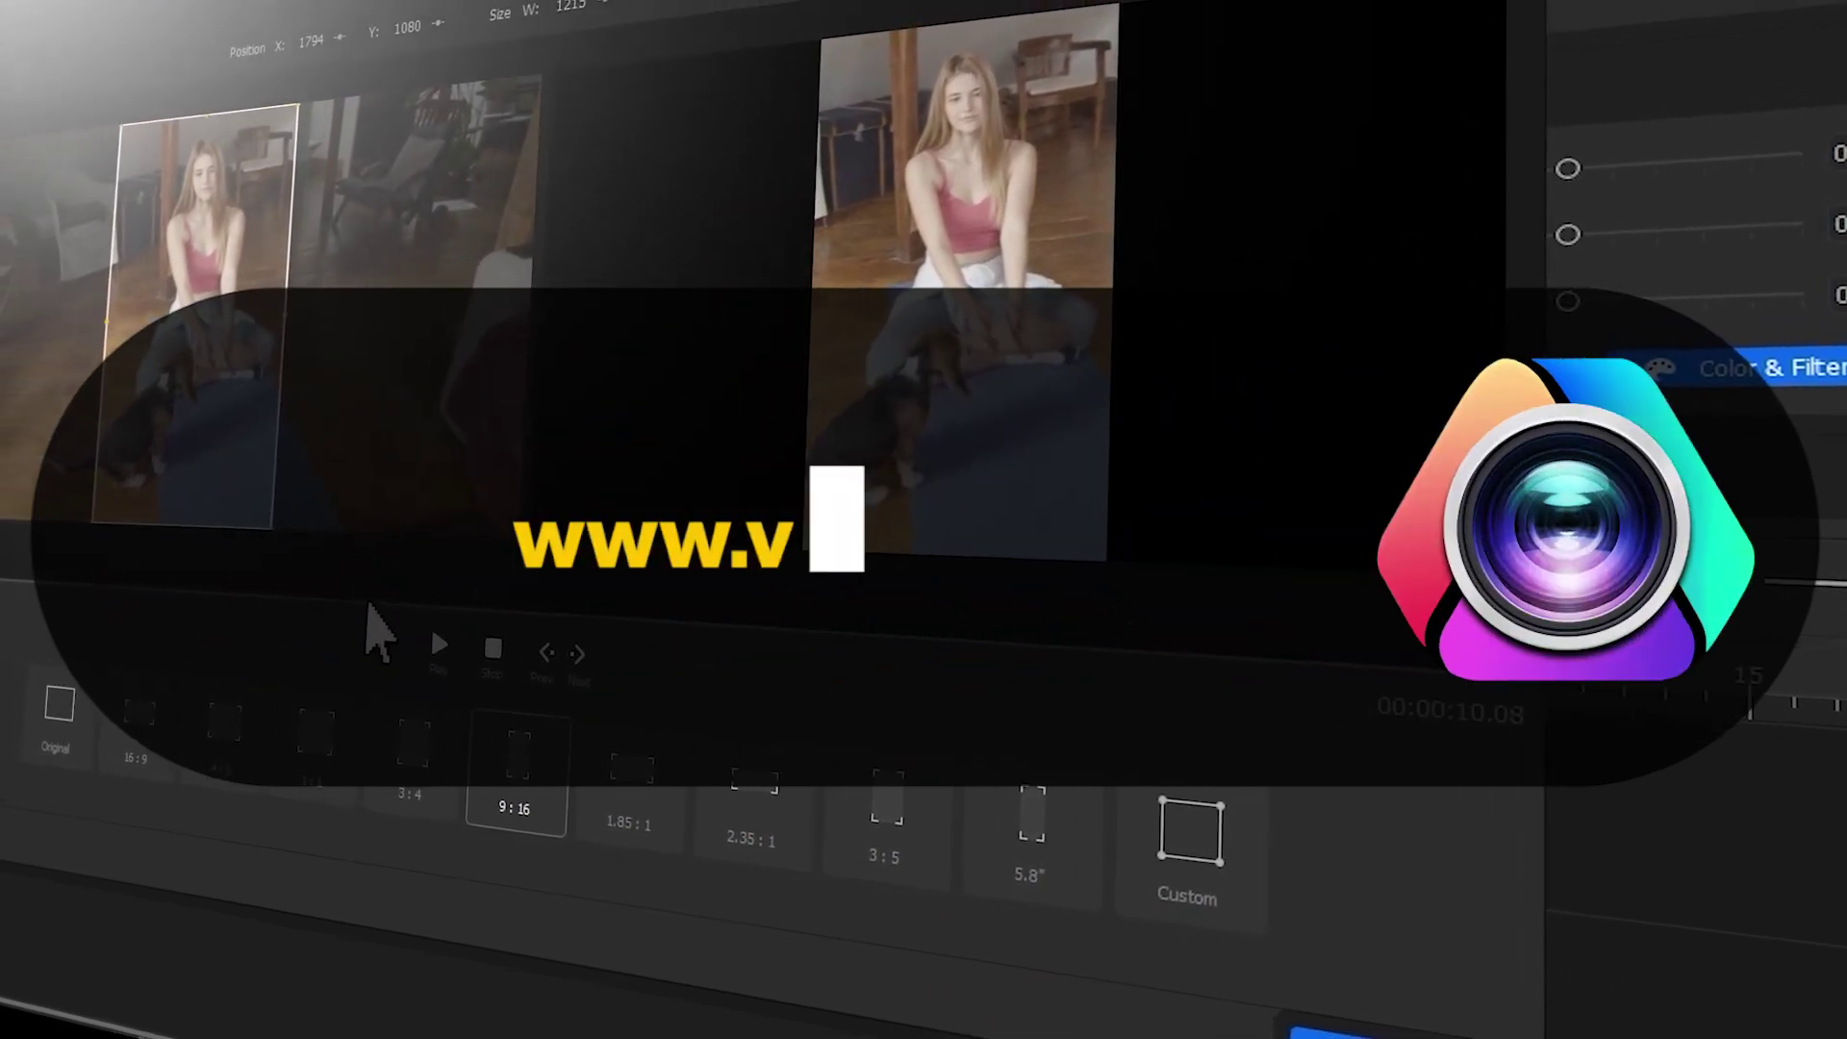
Step: Move the playhead to 00:00:02.36 on the lake video and open the Audio Recorder
left_click(452, 646)
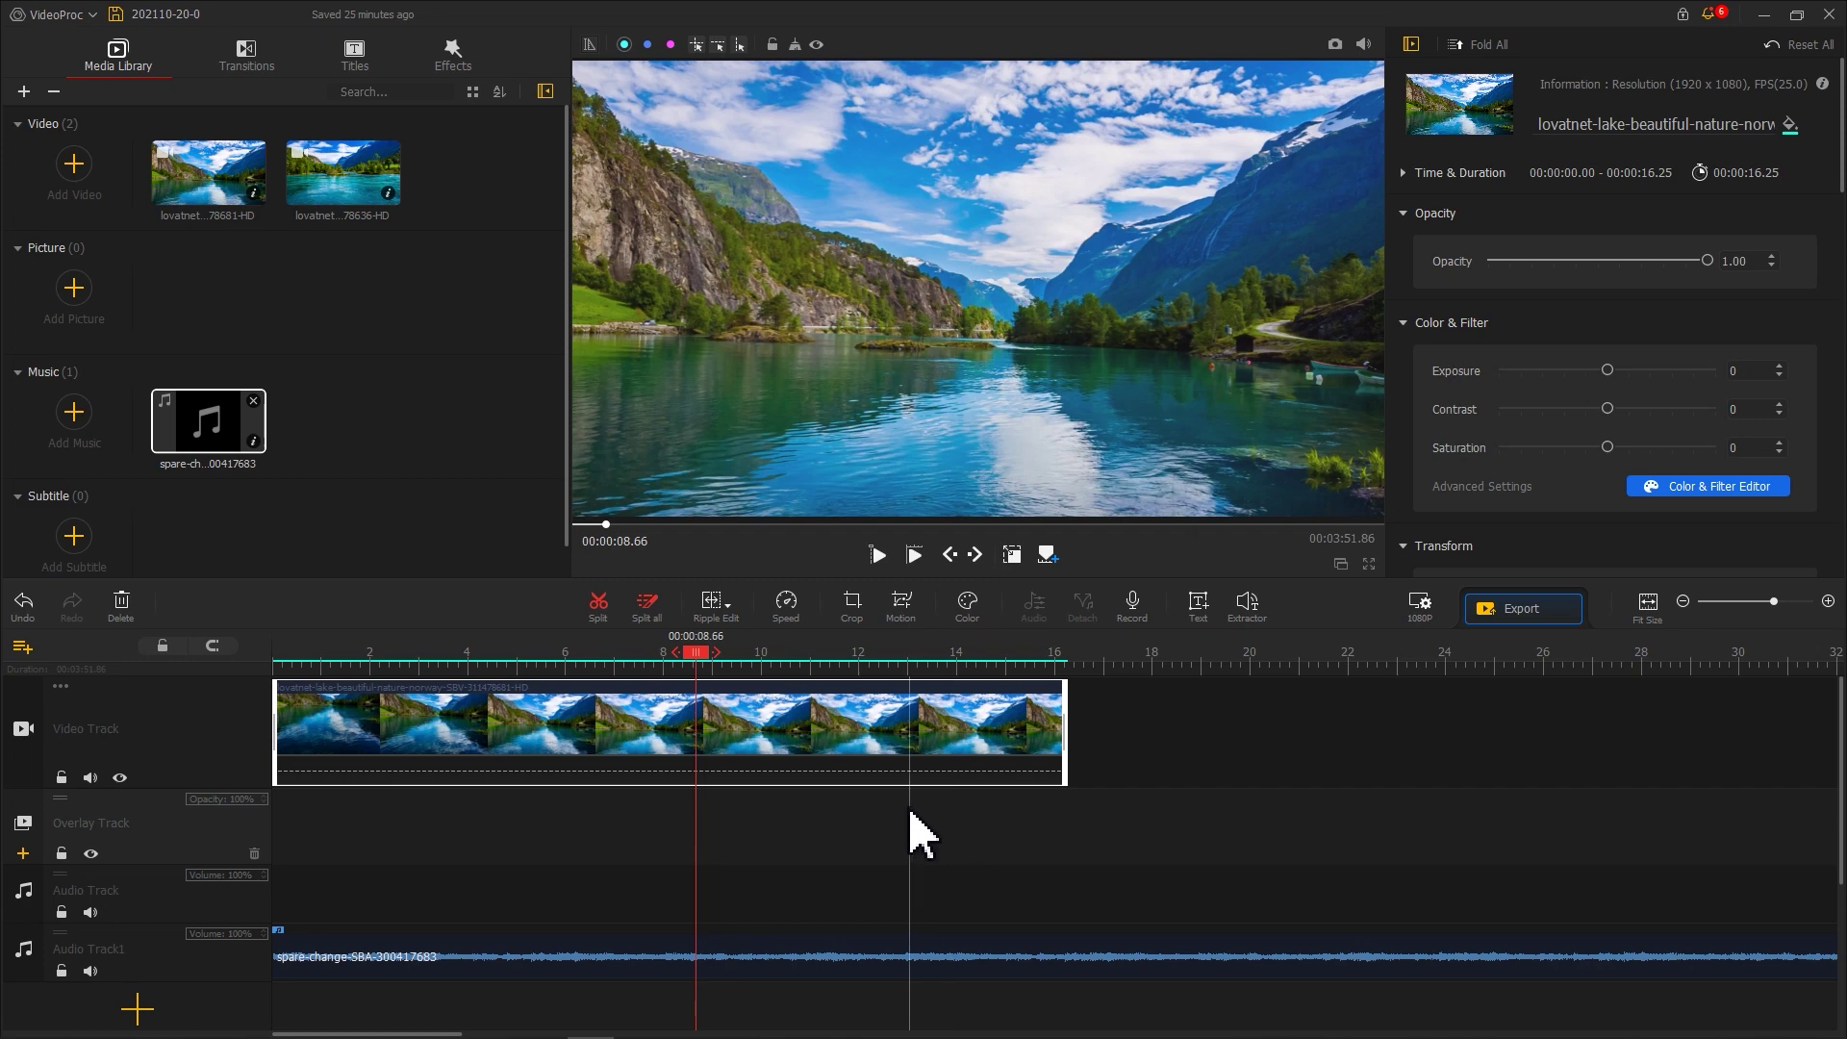
left_click_drag(676, 664, 389, 682)
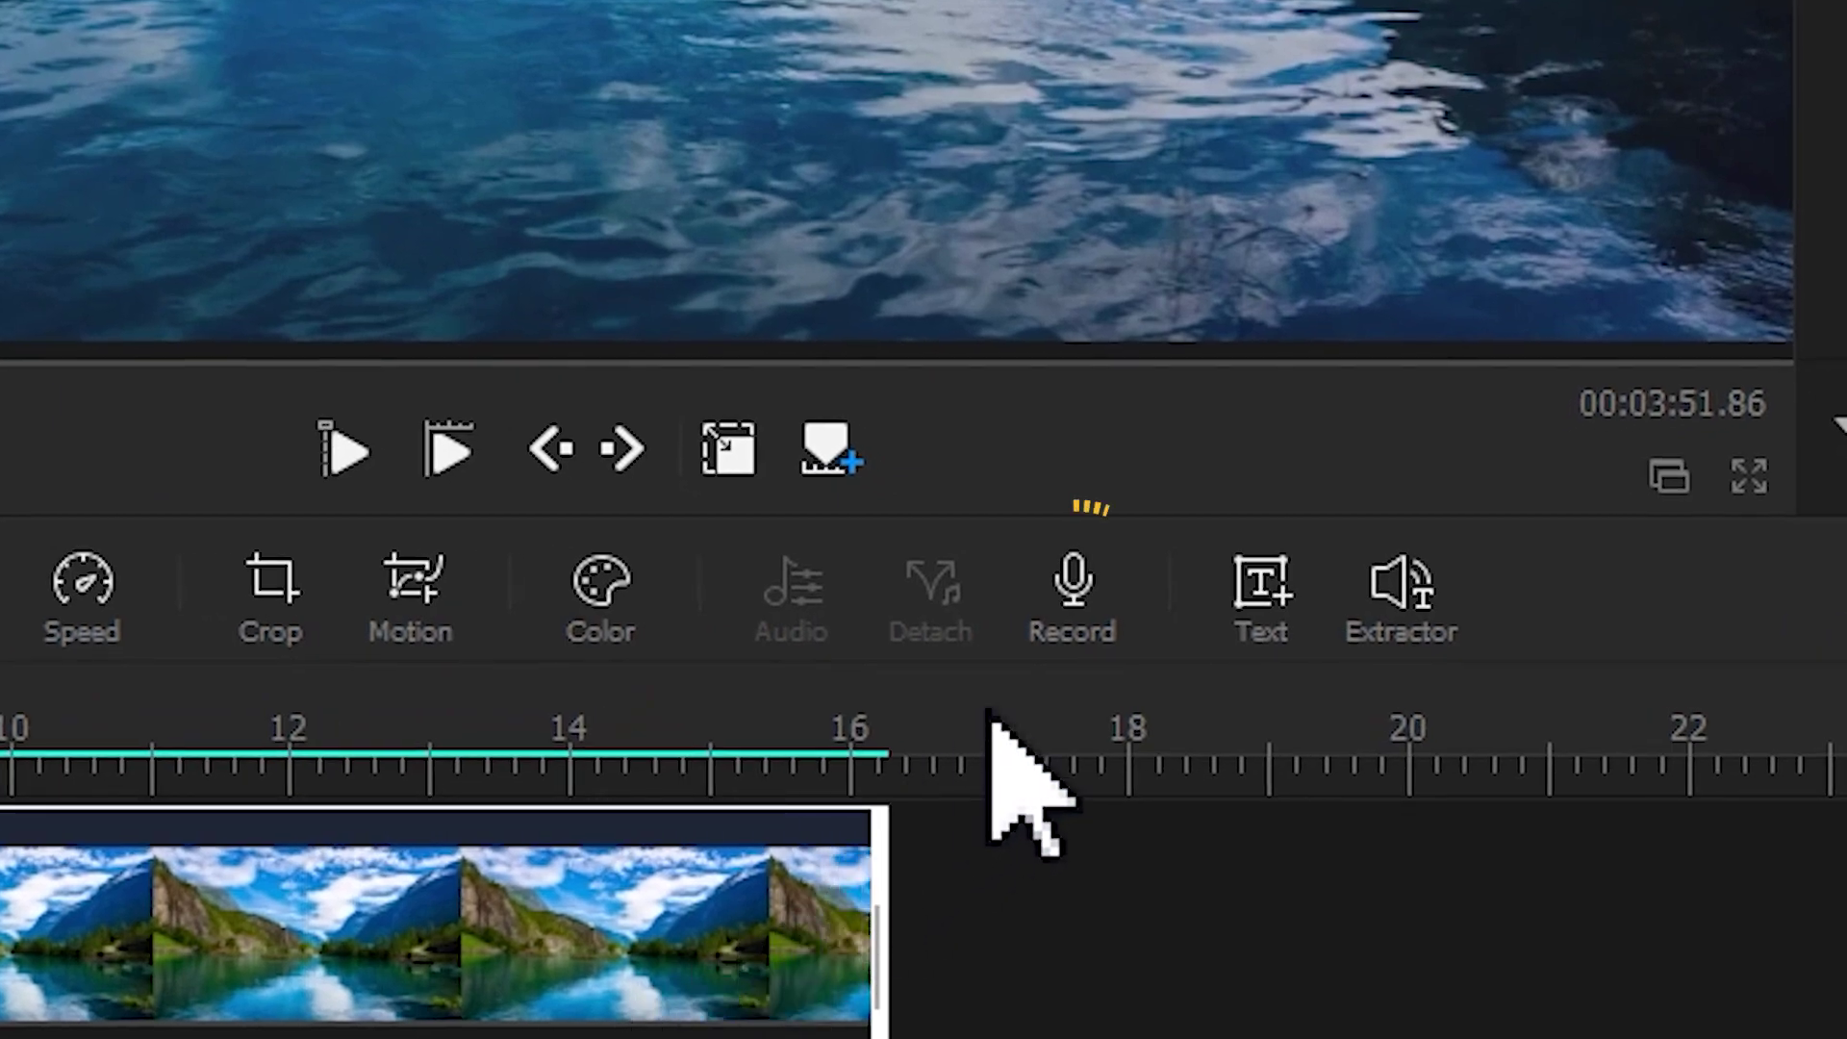
left_click(1133, 623)
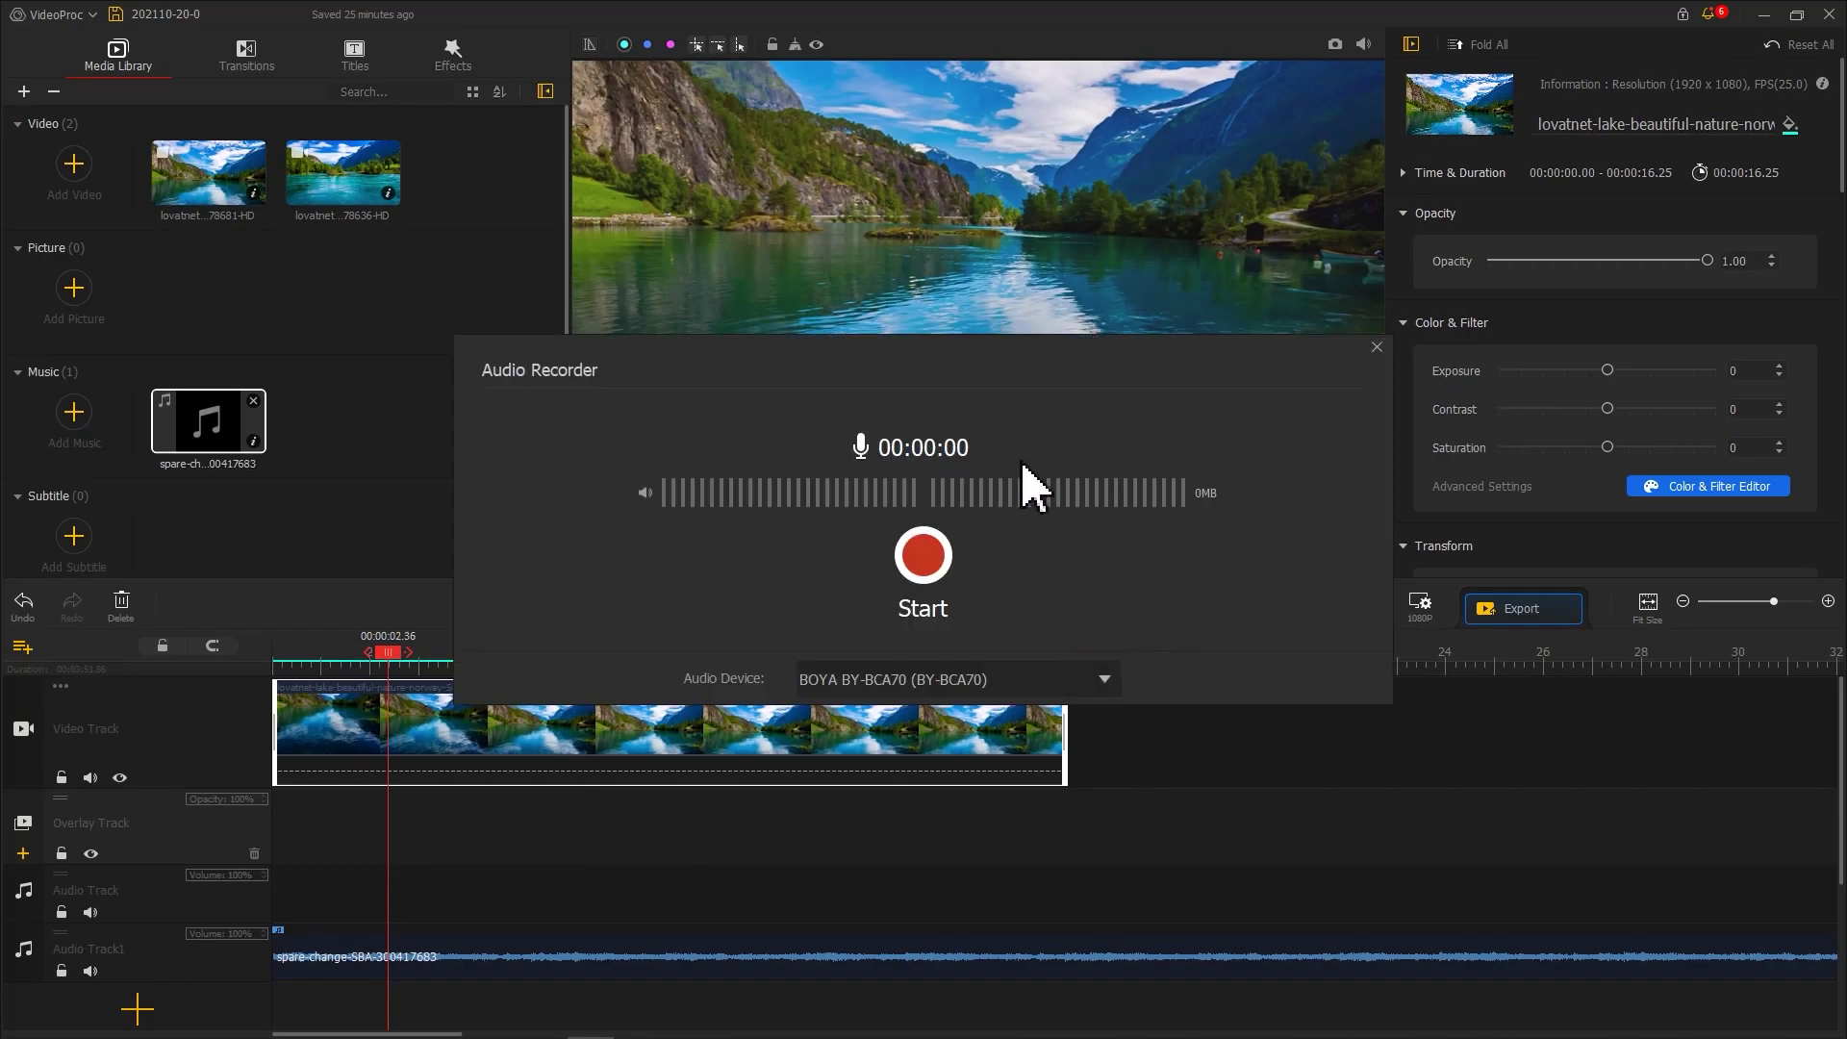
Step: Keep BOYA BY-BCA70 as the audio device and record about 11 seconds of voiceover
left_click_drag(983, 354, 1022, 459)
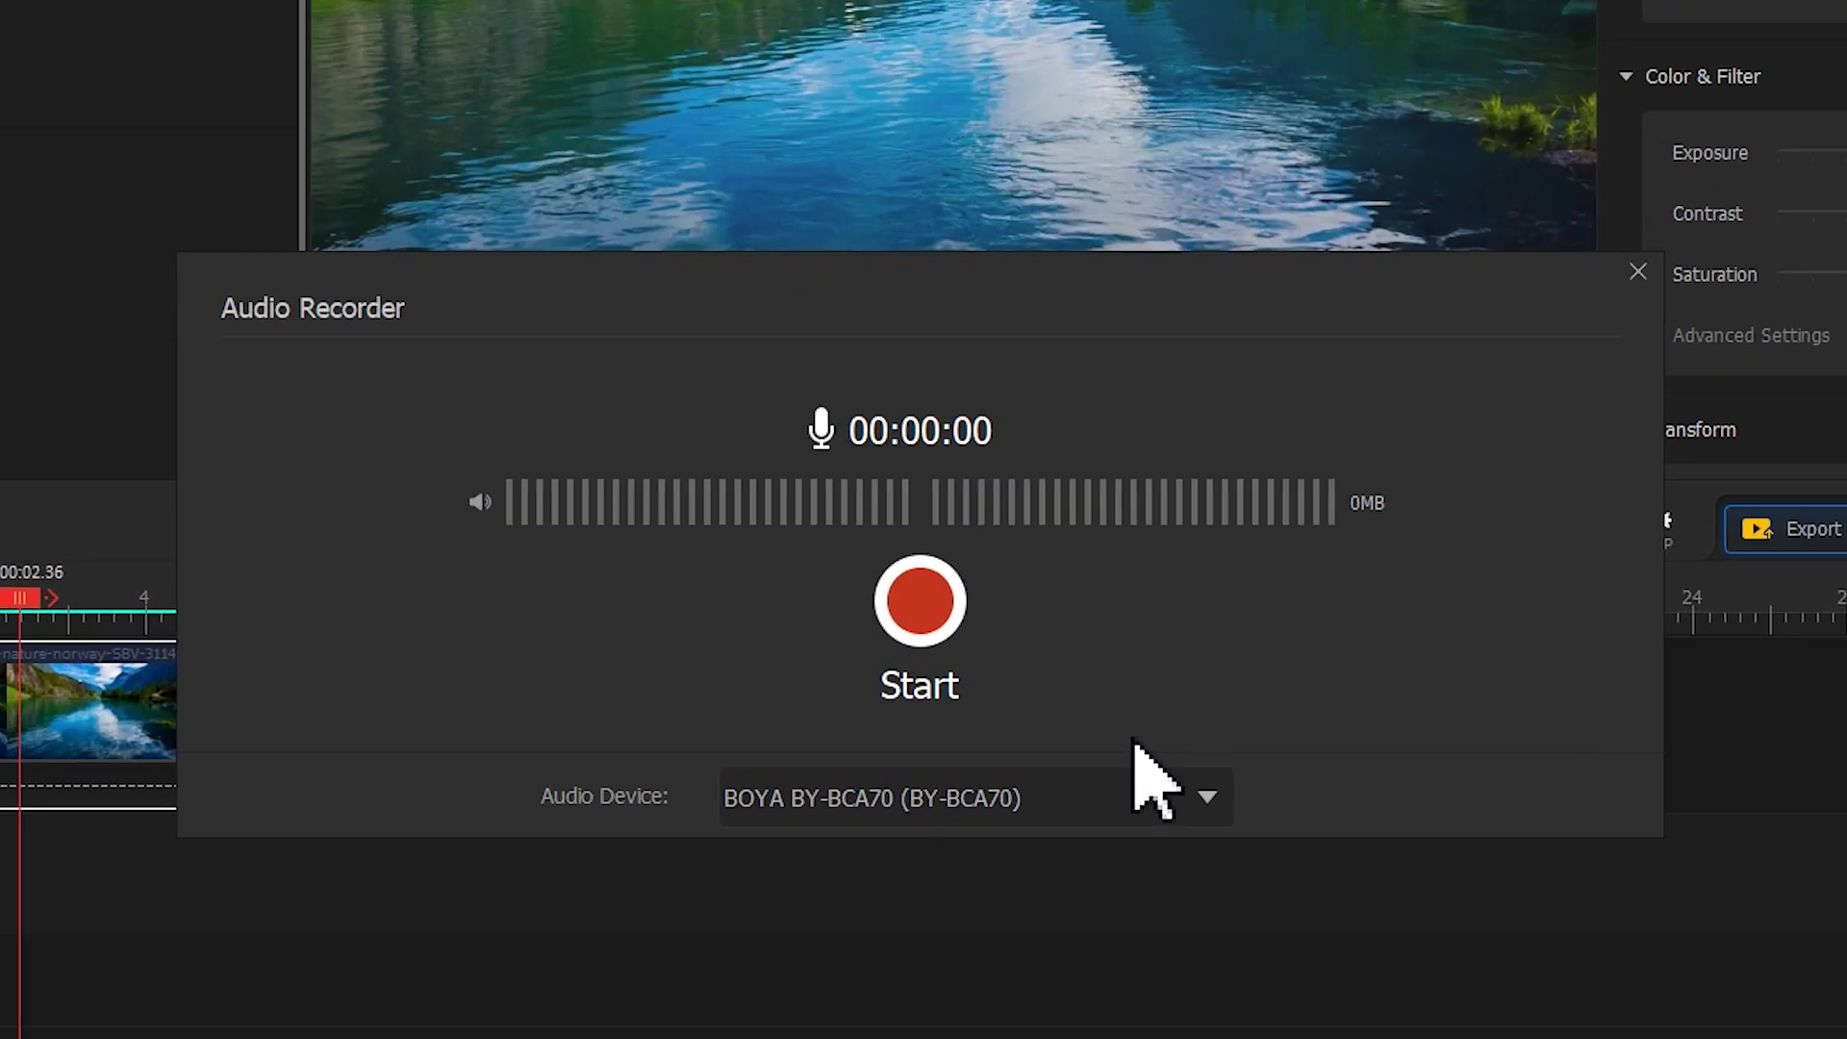
left_click(1140, 778)
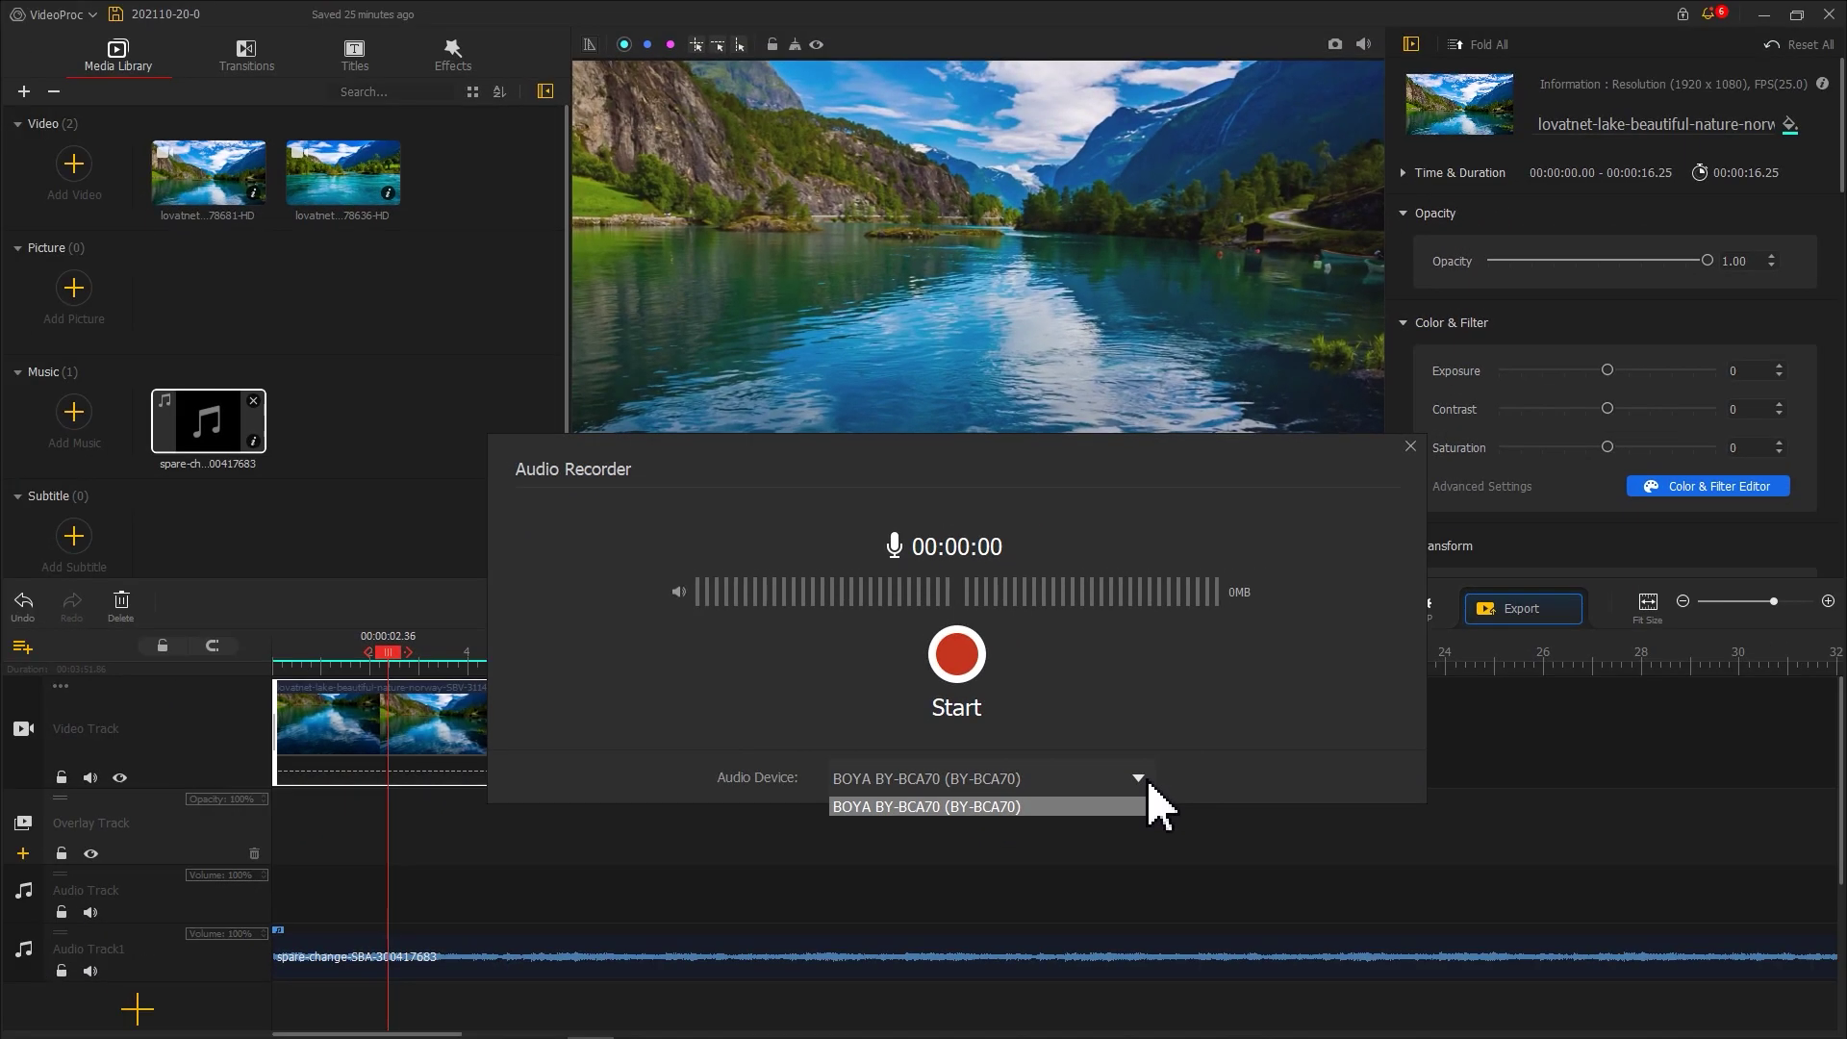
left_click(1097, 728)
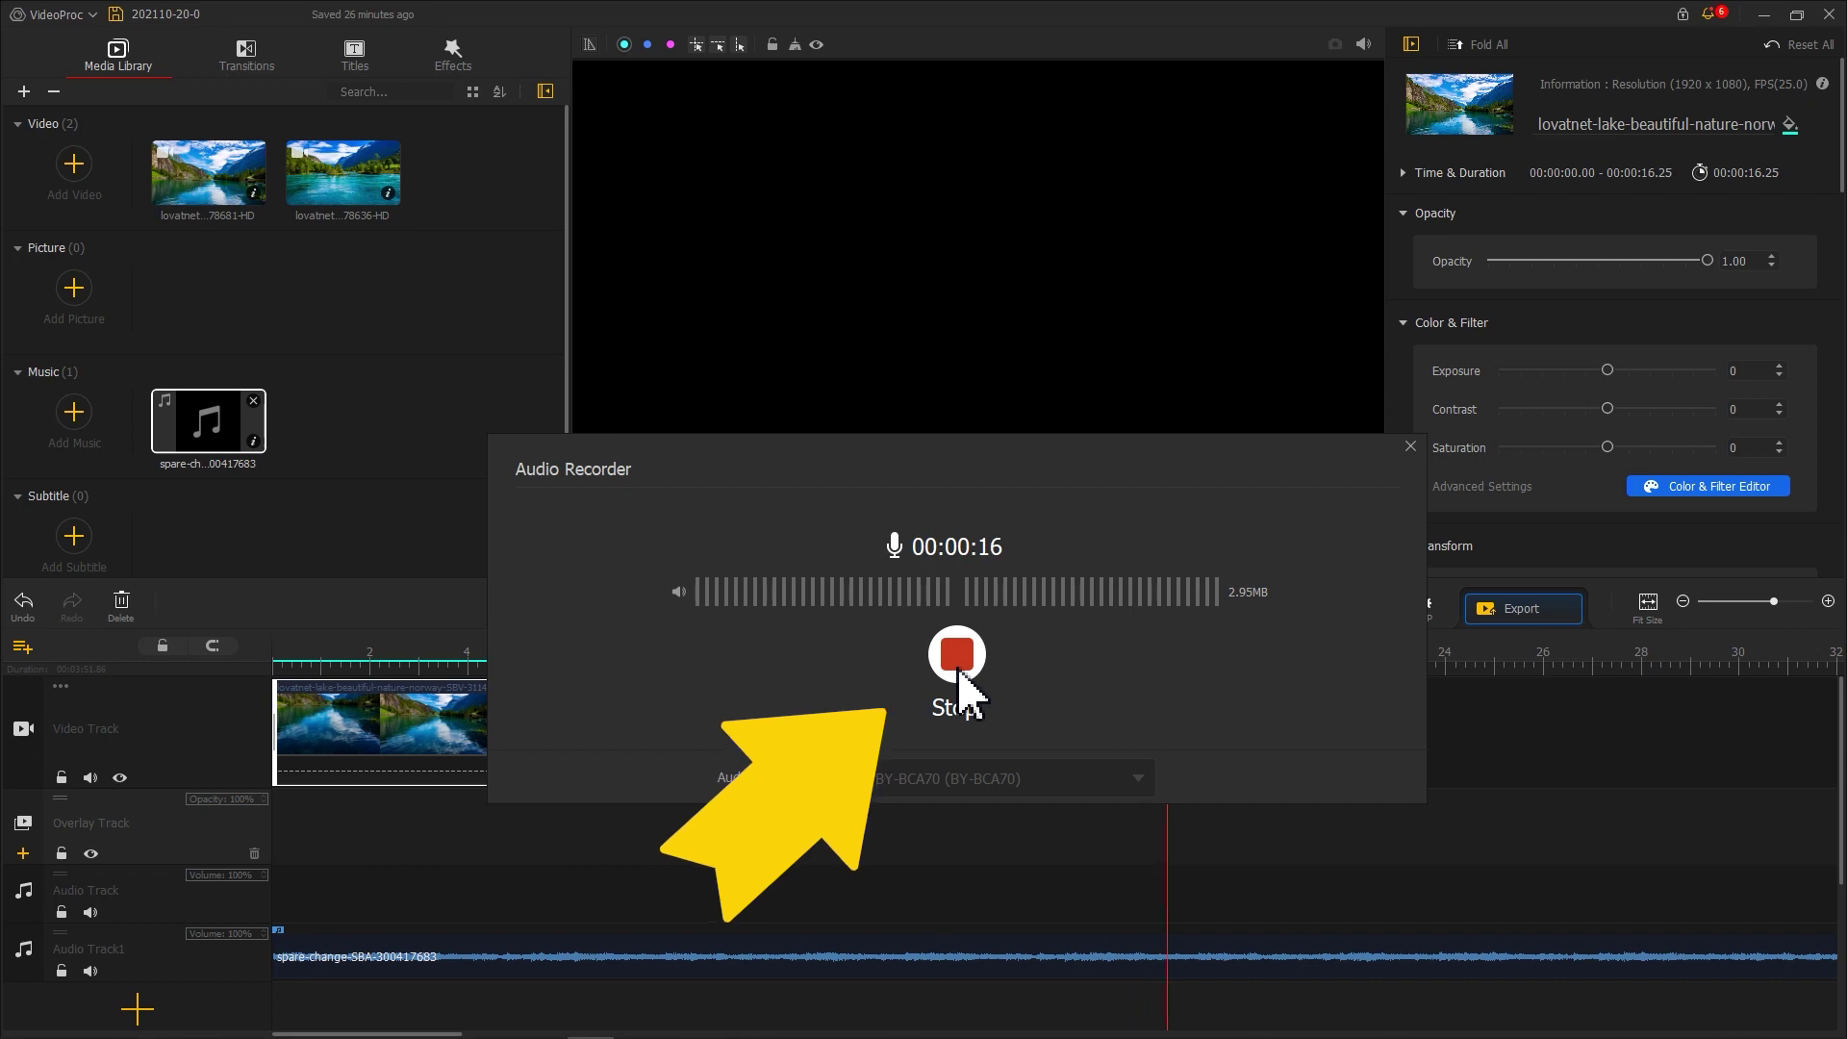
left_click(959, 670)
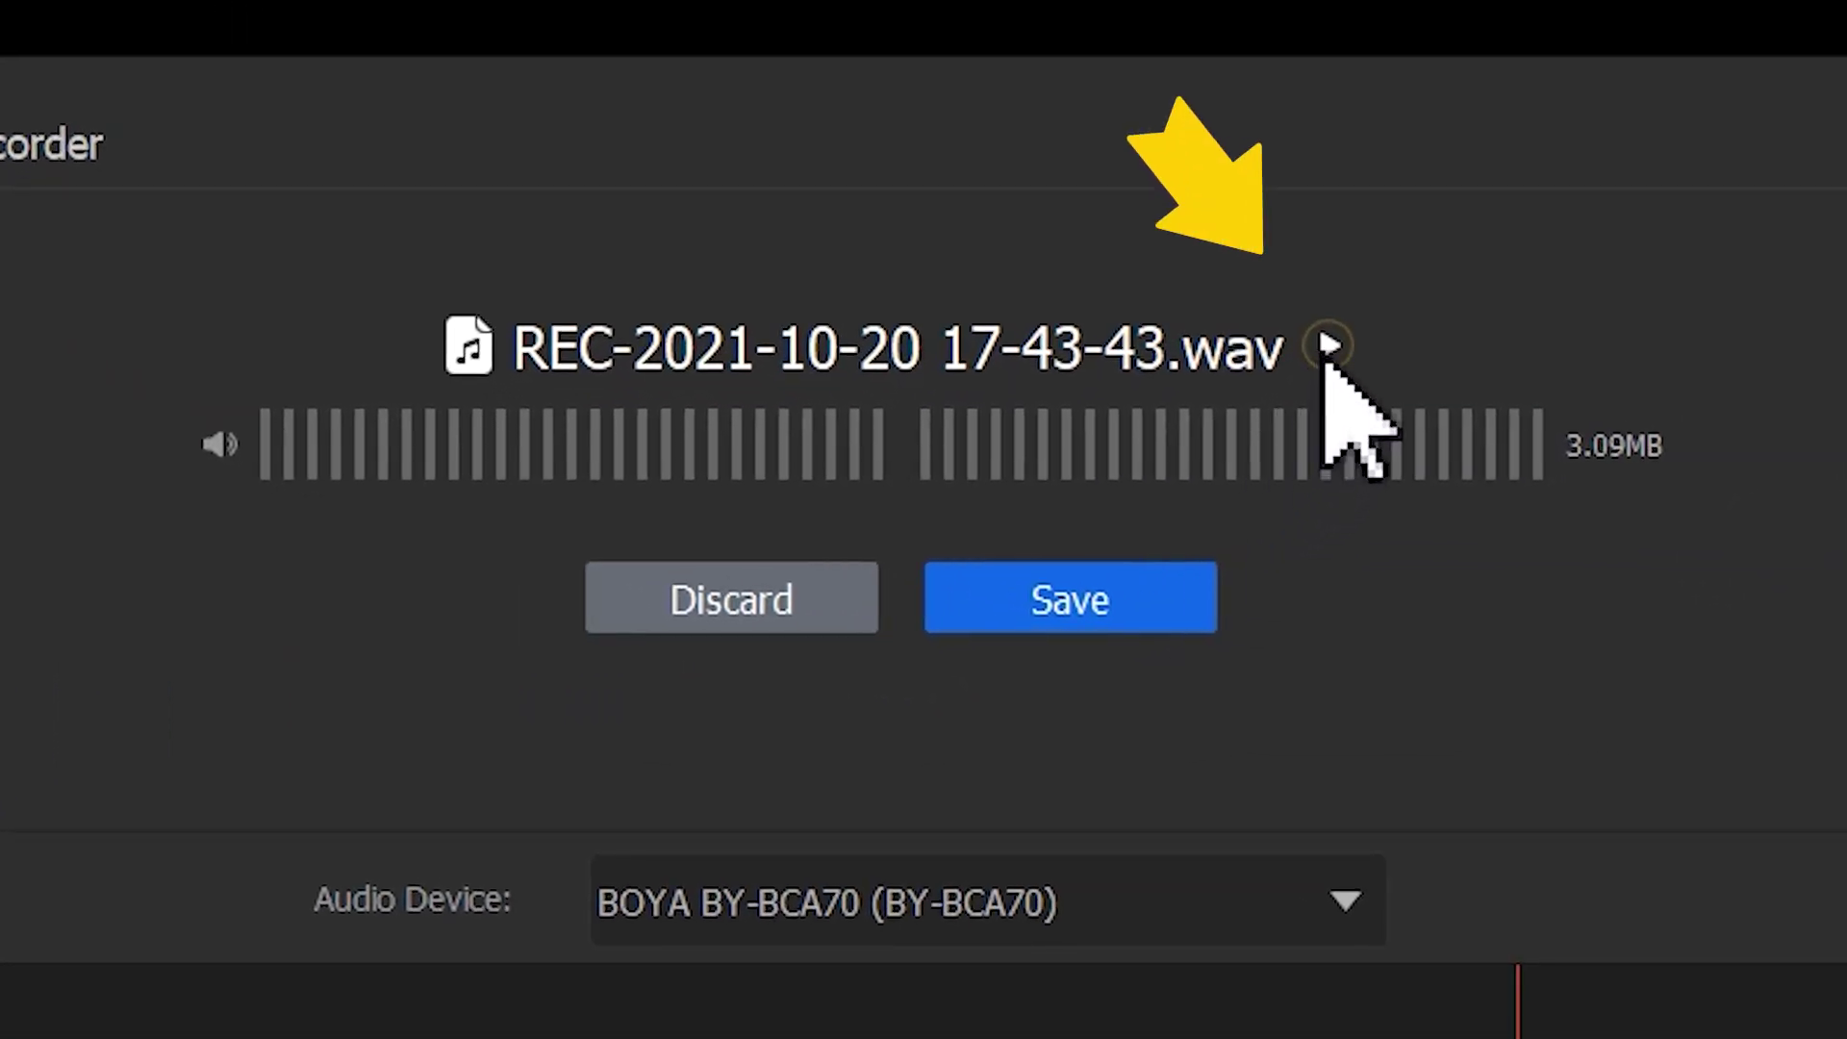
left_click(1328, 348)
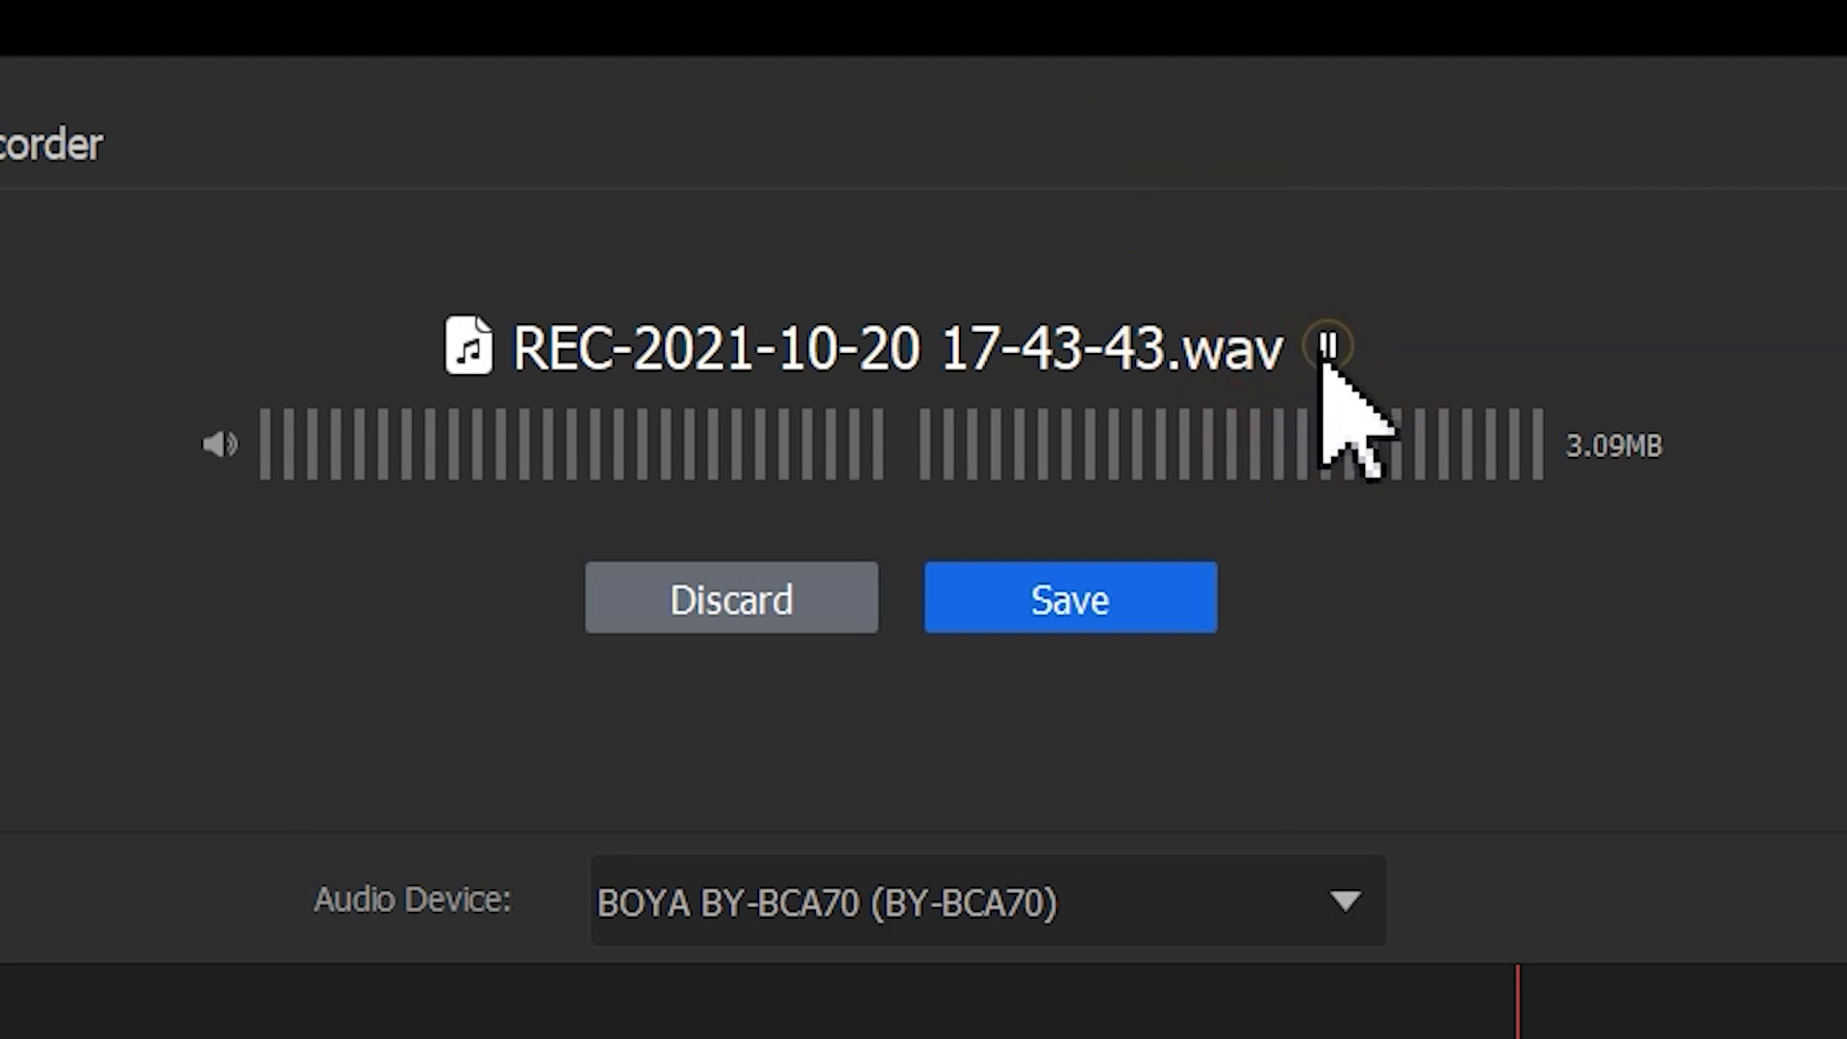
left_click(1324, 352)
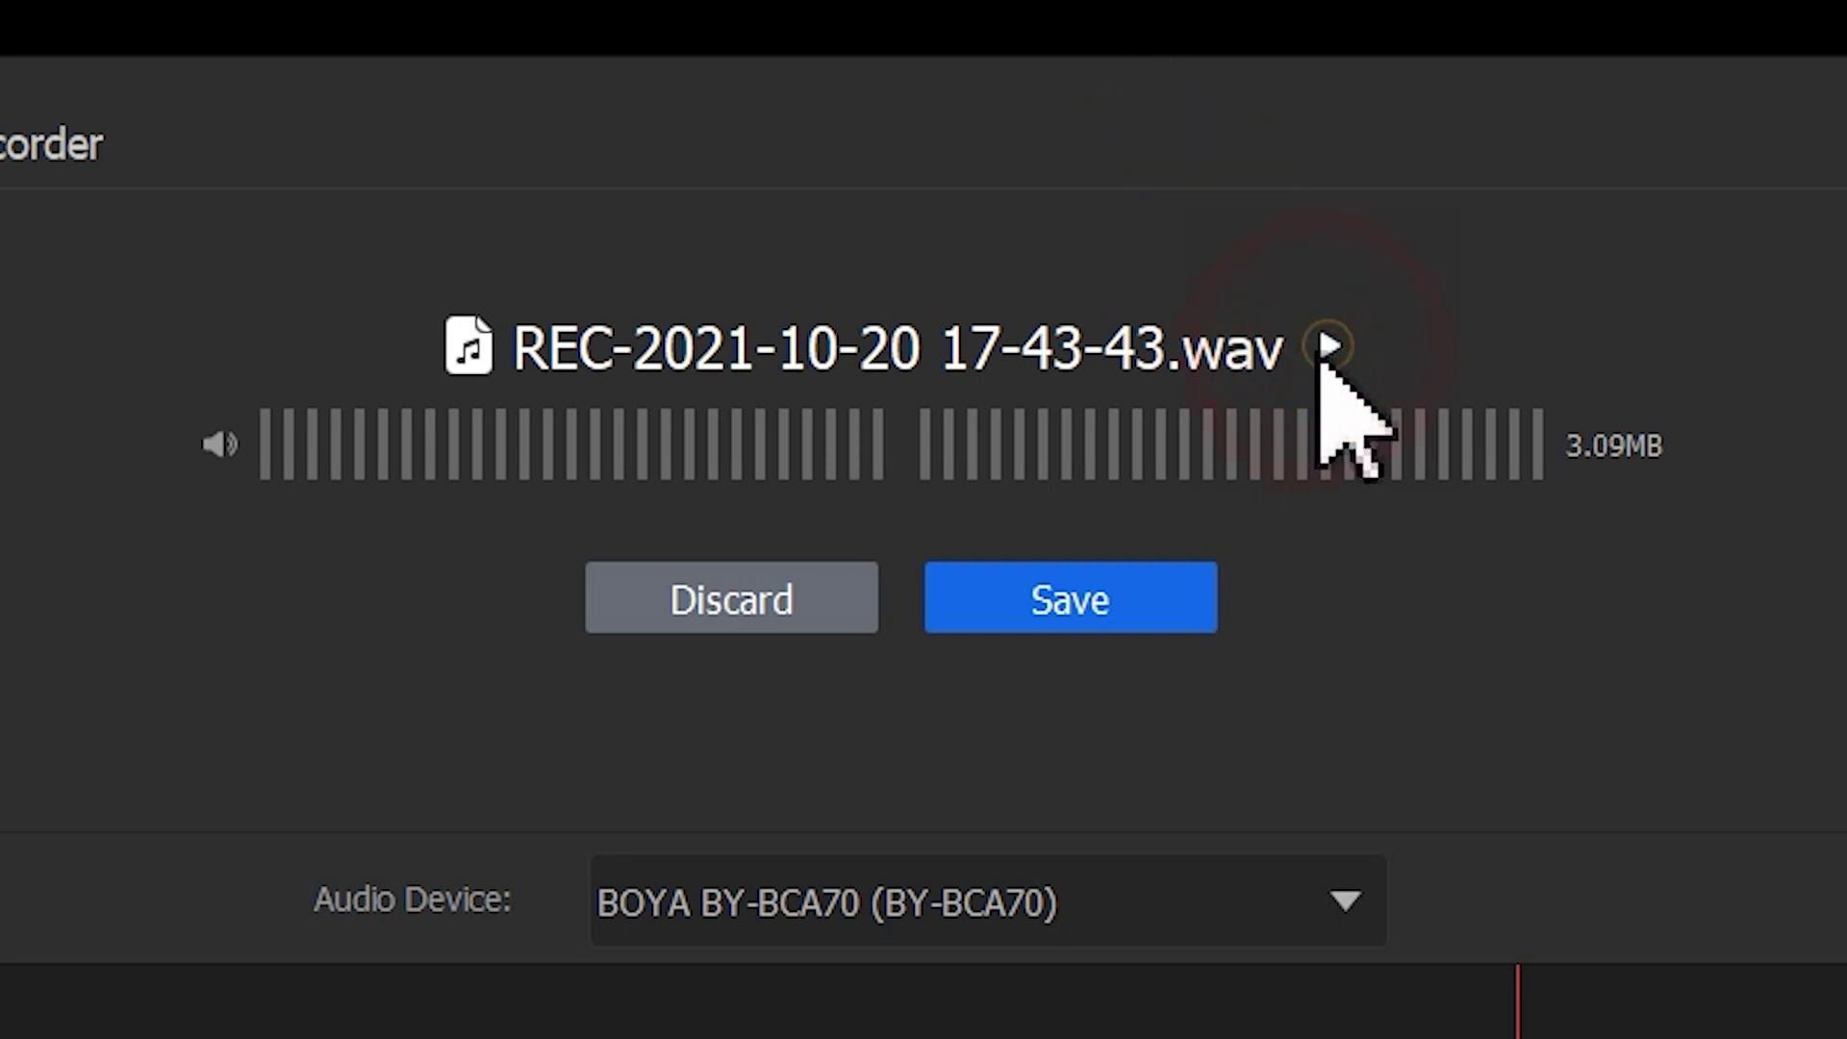
left_click(1172, 620)
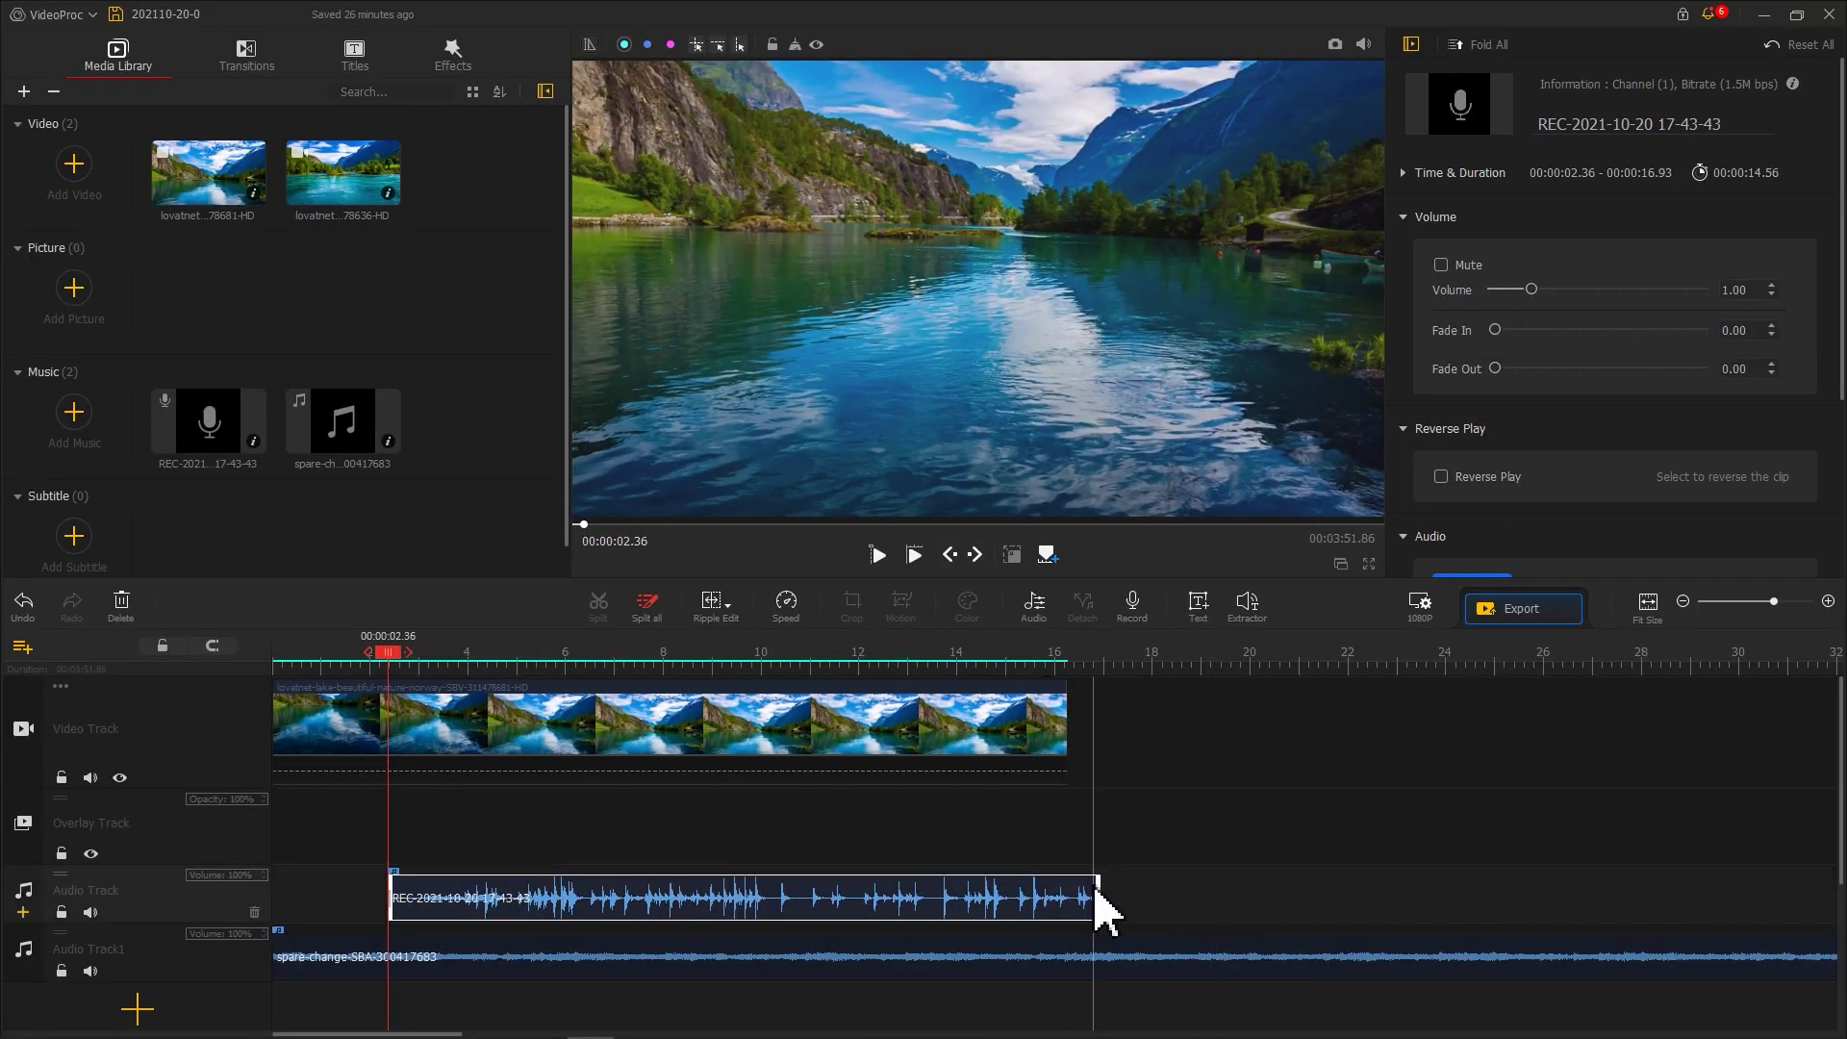
Step: Undo the last clip change and trim the voiceover to end at 00:00:16.25 with the video
key("ctrl+z")
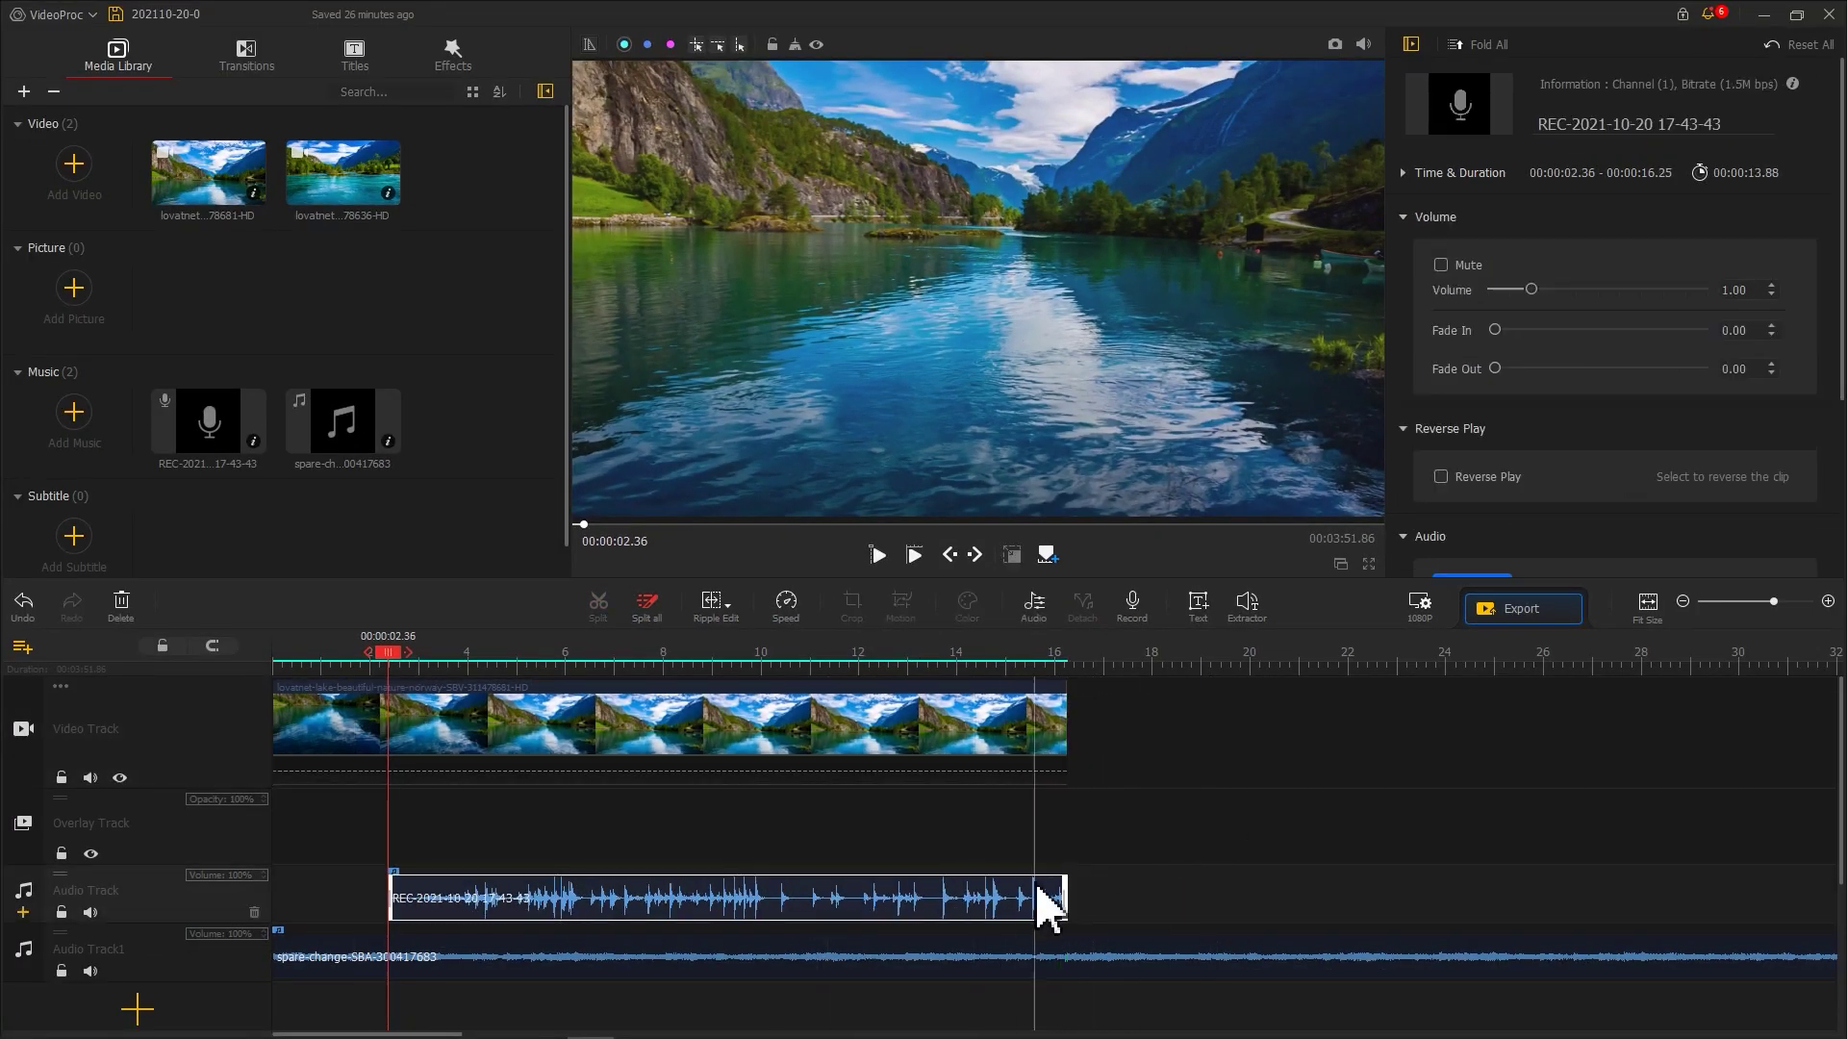
left_click_drag(1046, 899, 1013, 899)
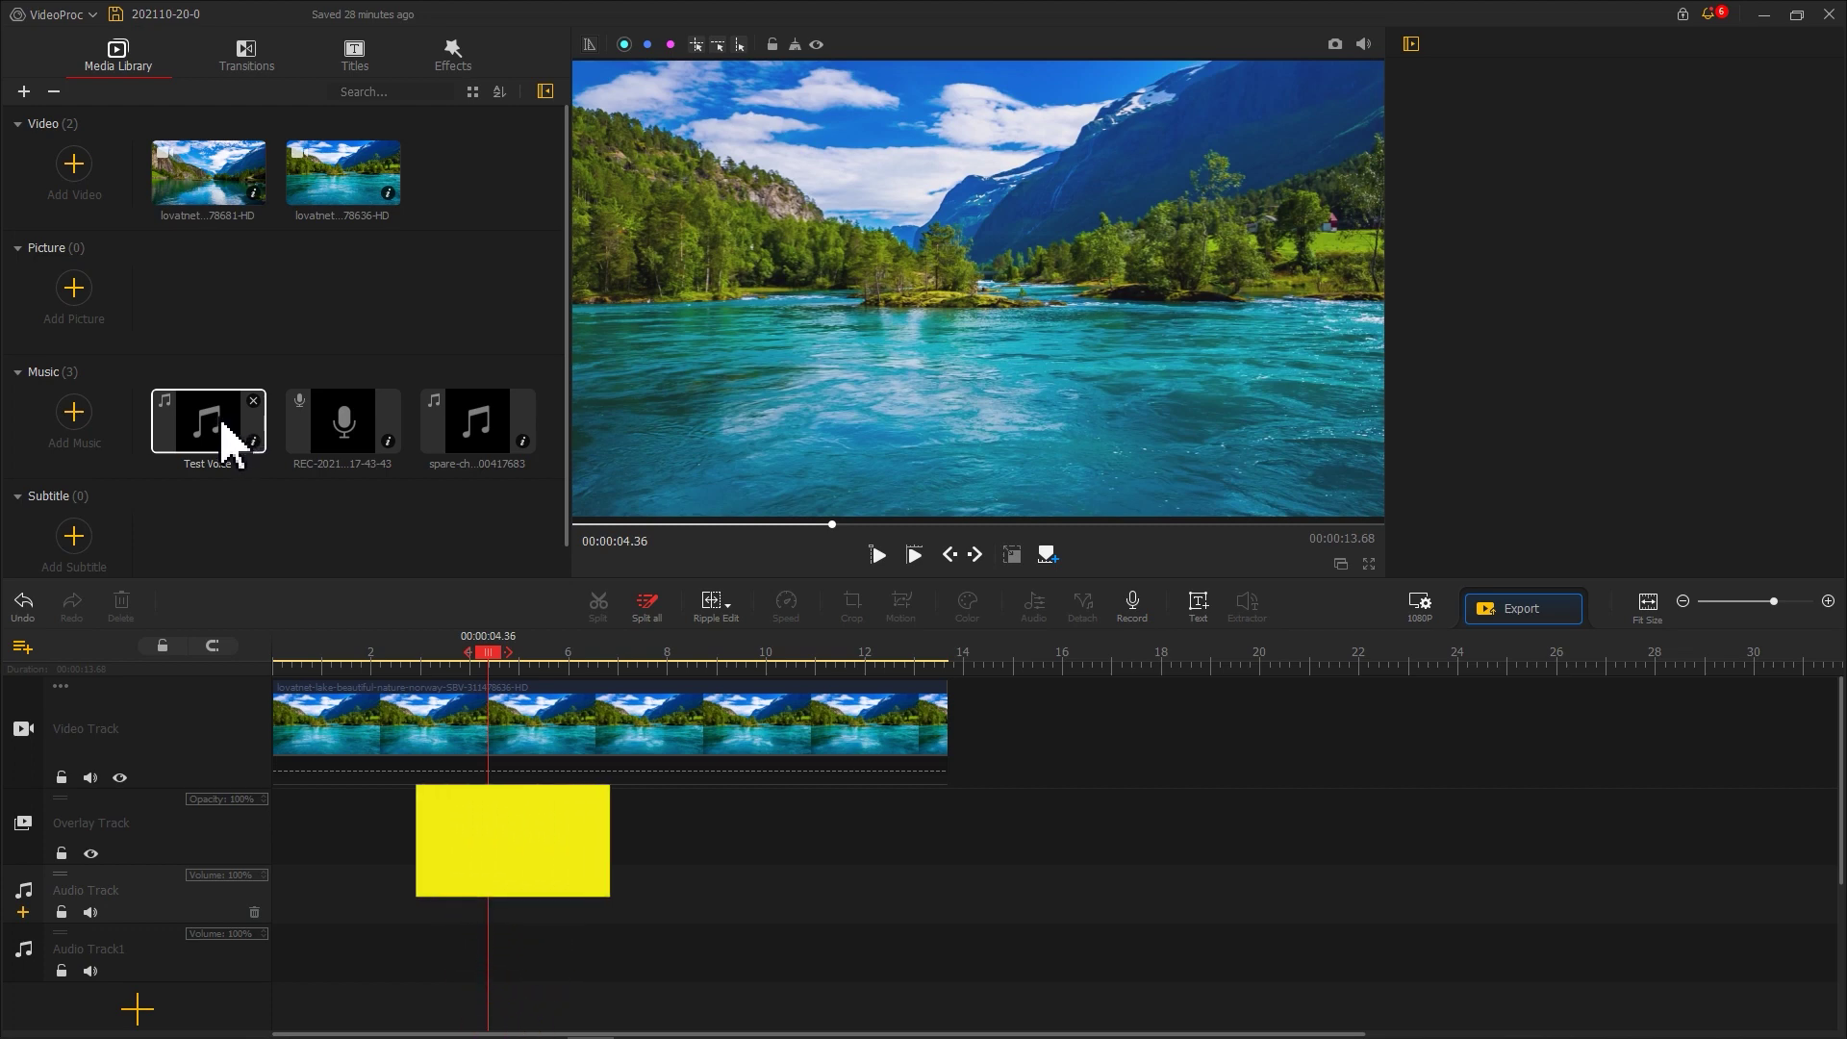
Step: Place Test Voice at the start of the audio track and bring up its Change Voice settings
left_click_drag(235, 437, 280, 899)
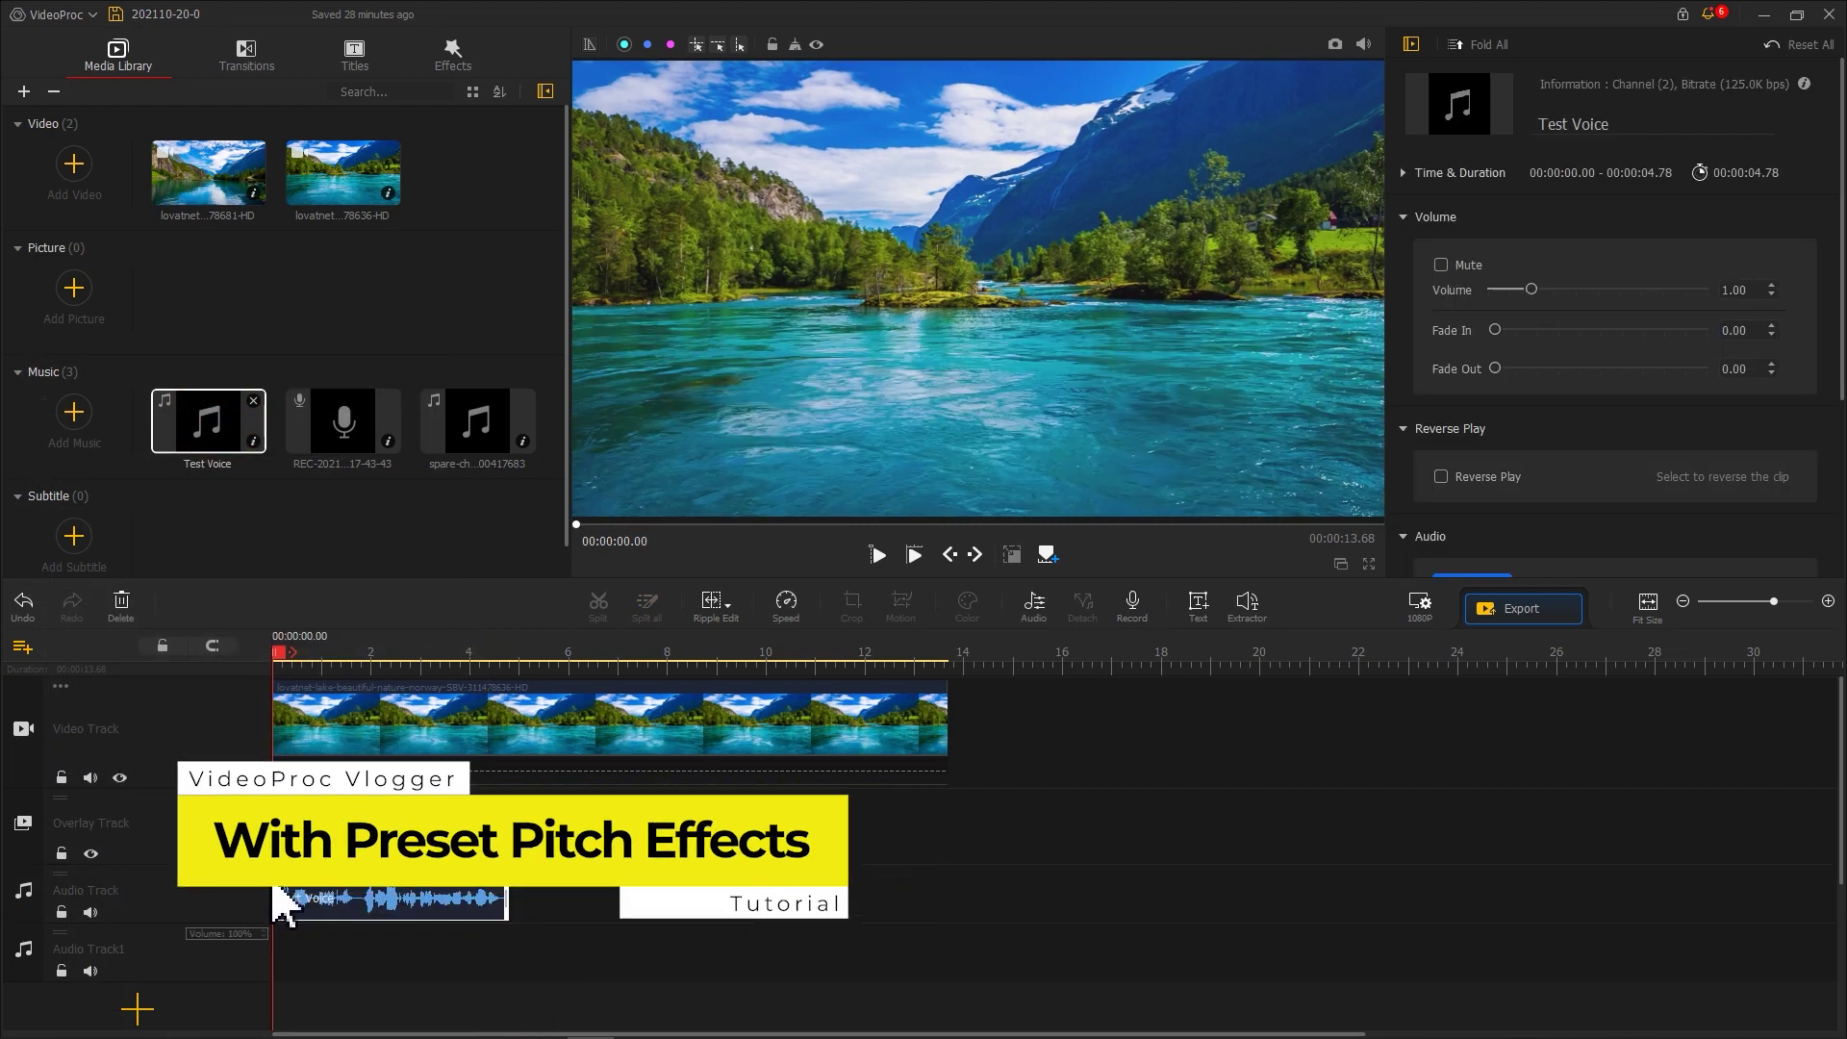
left_click(343, 900)
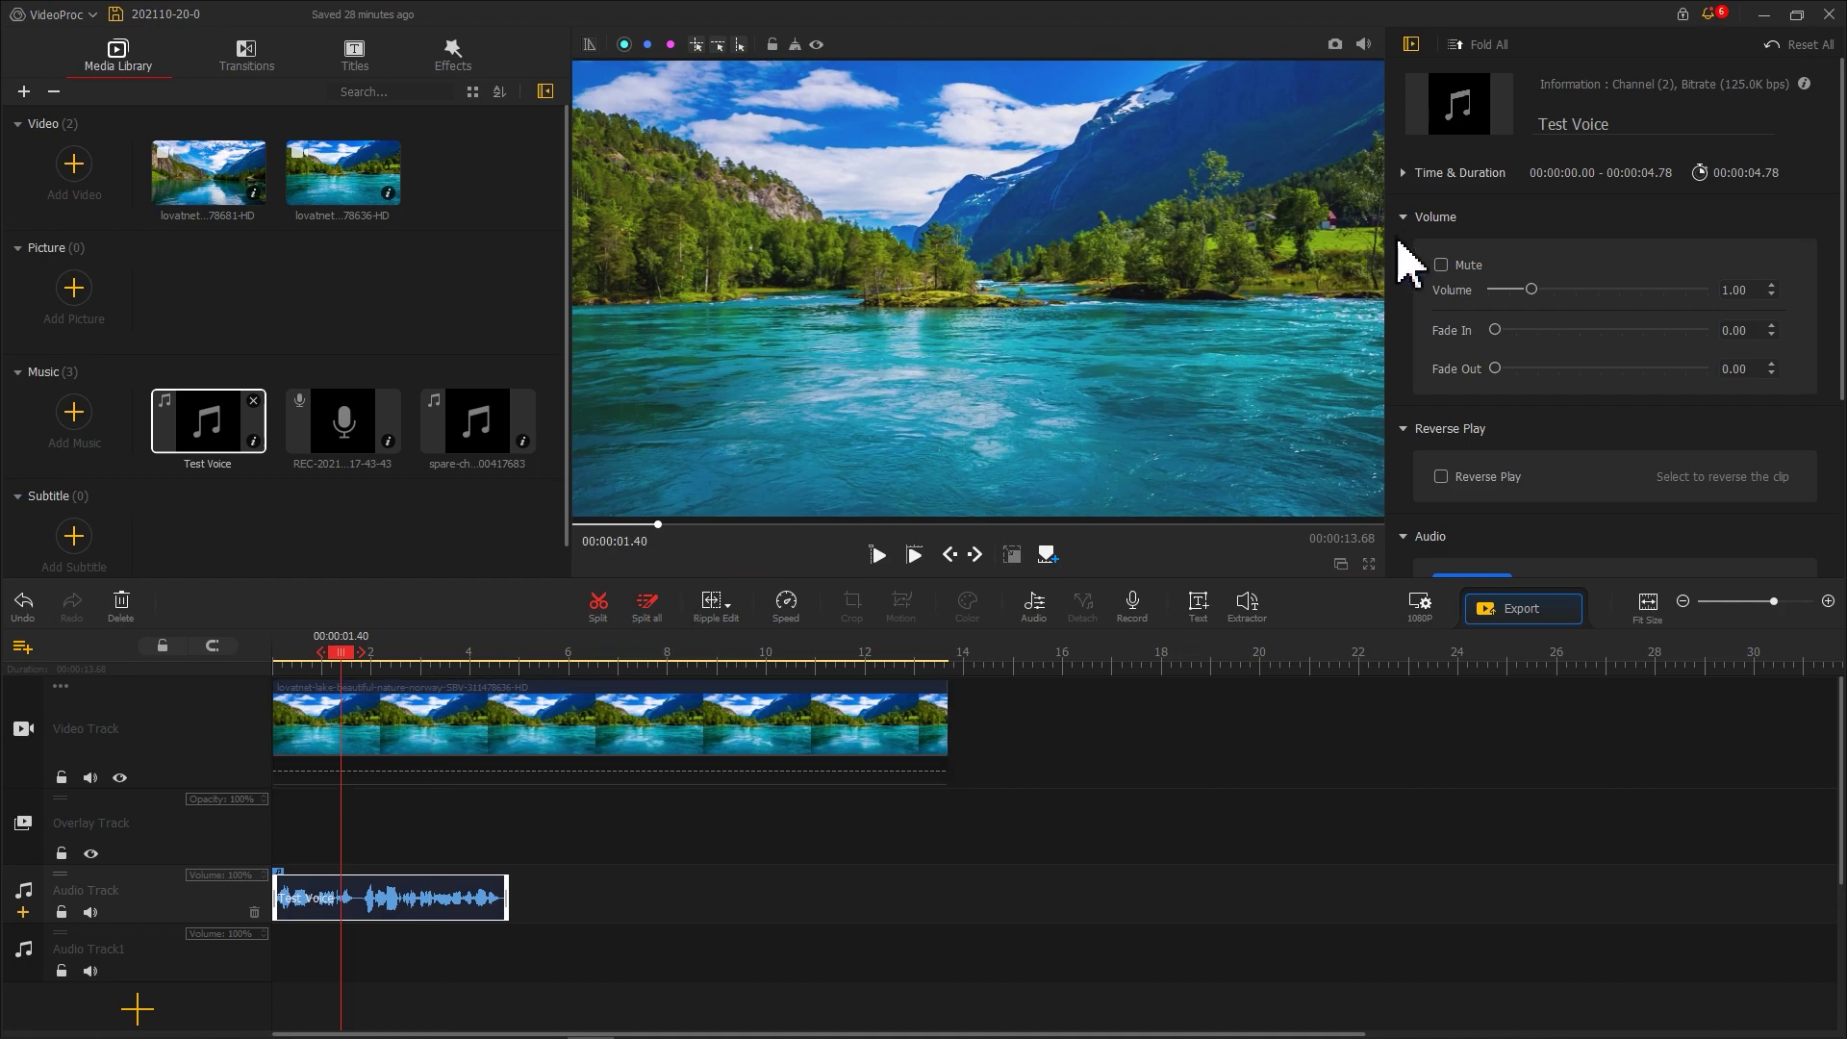
scroll(1616, 317, "down", 5)
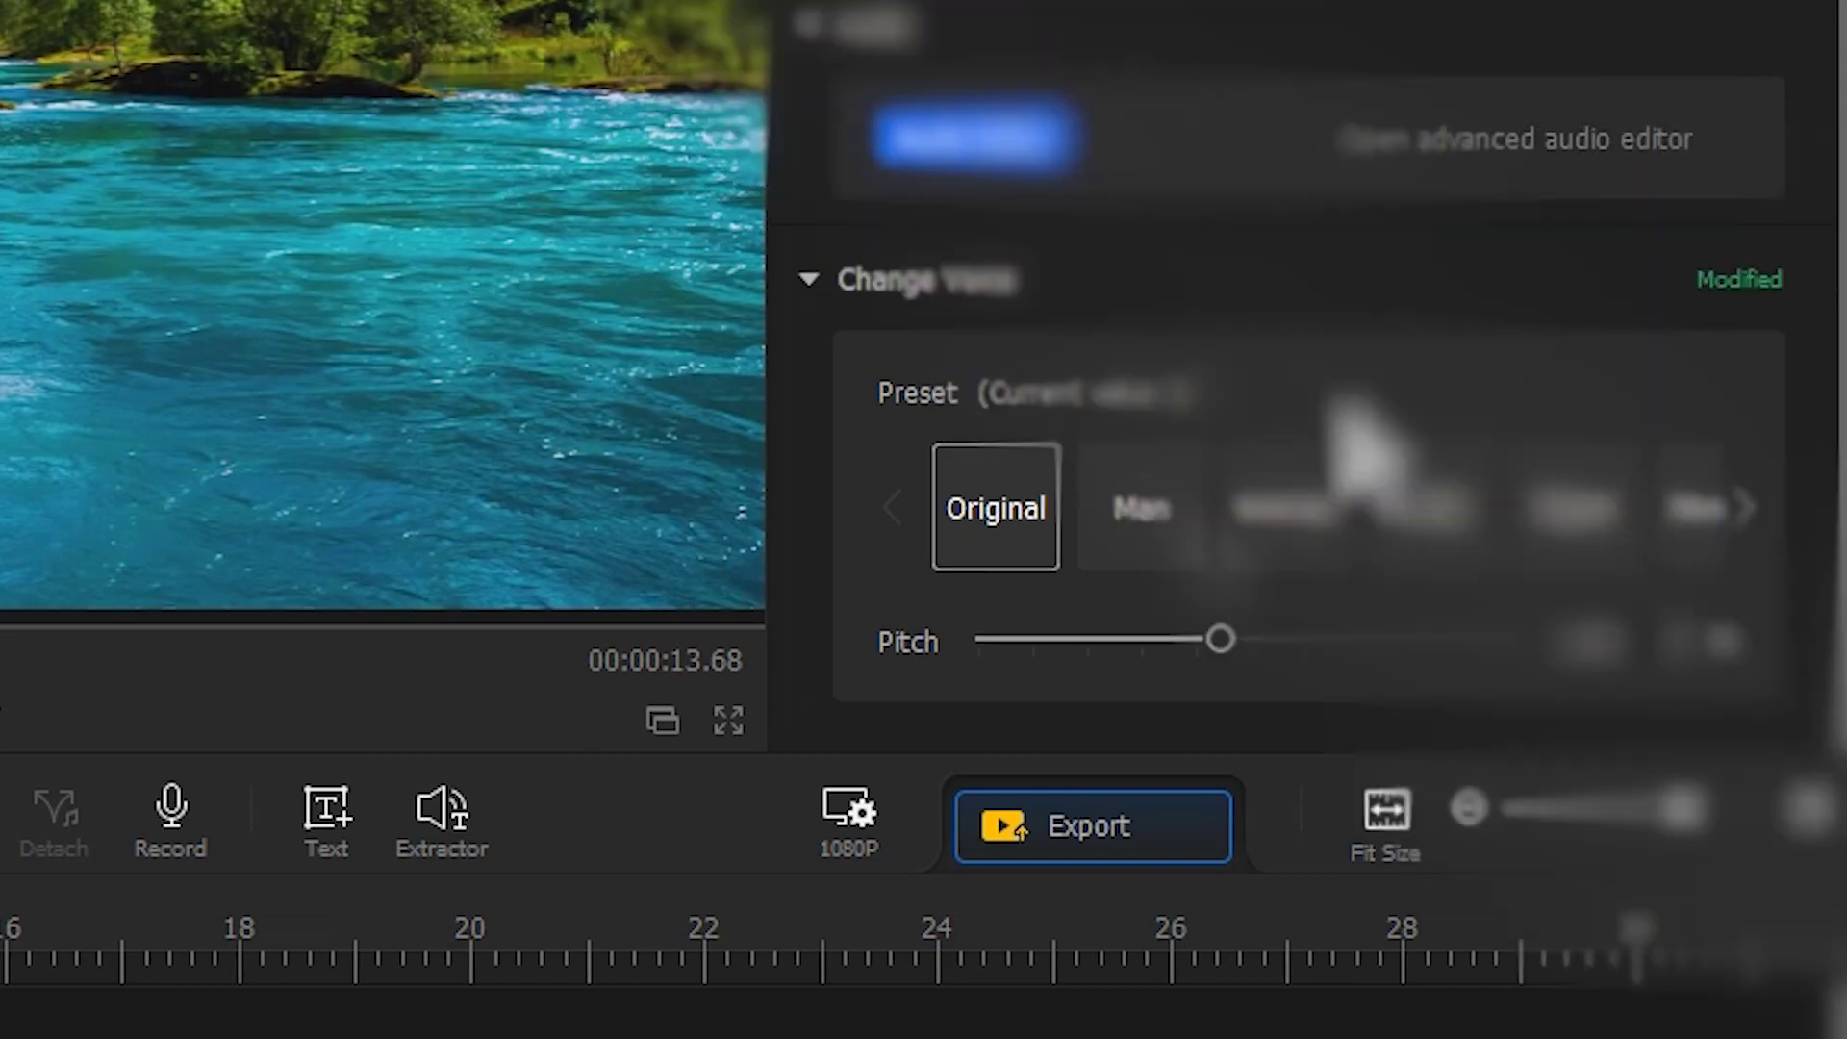
Step: Audition the Man, Woman and Child presets on Test Voice, ending on Robot at pitch 0.50
left_click(1181, 515)
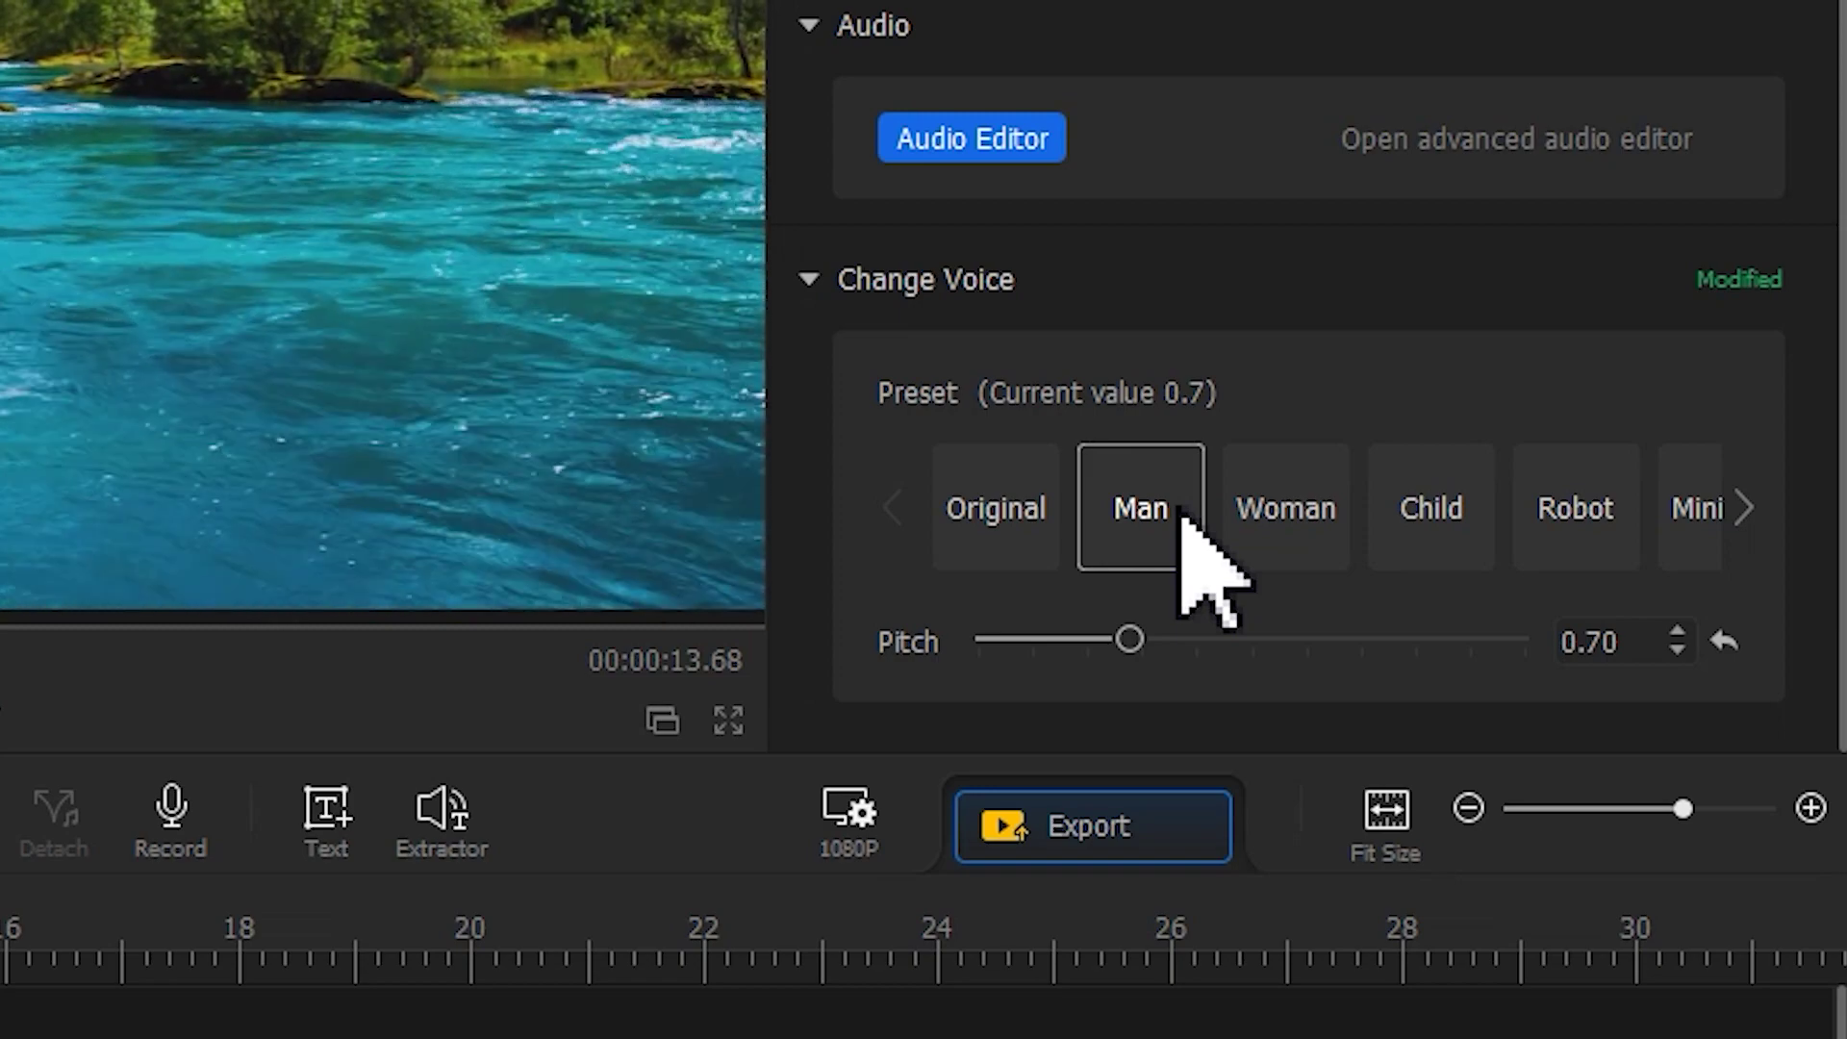
left_click(1294, 515)
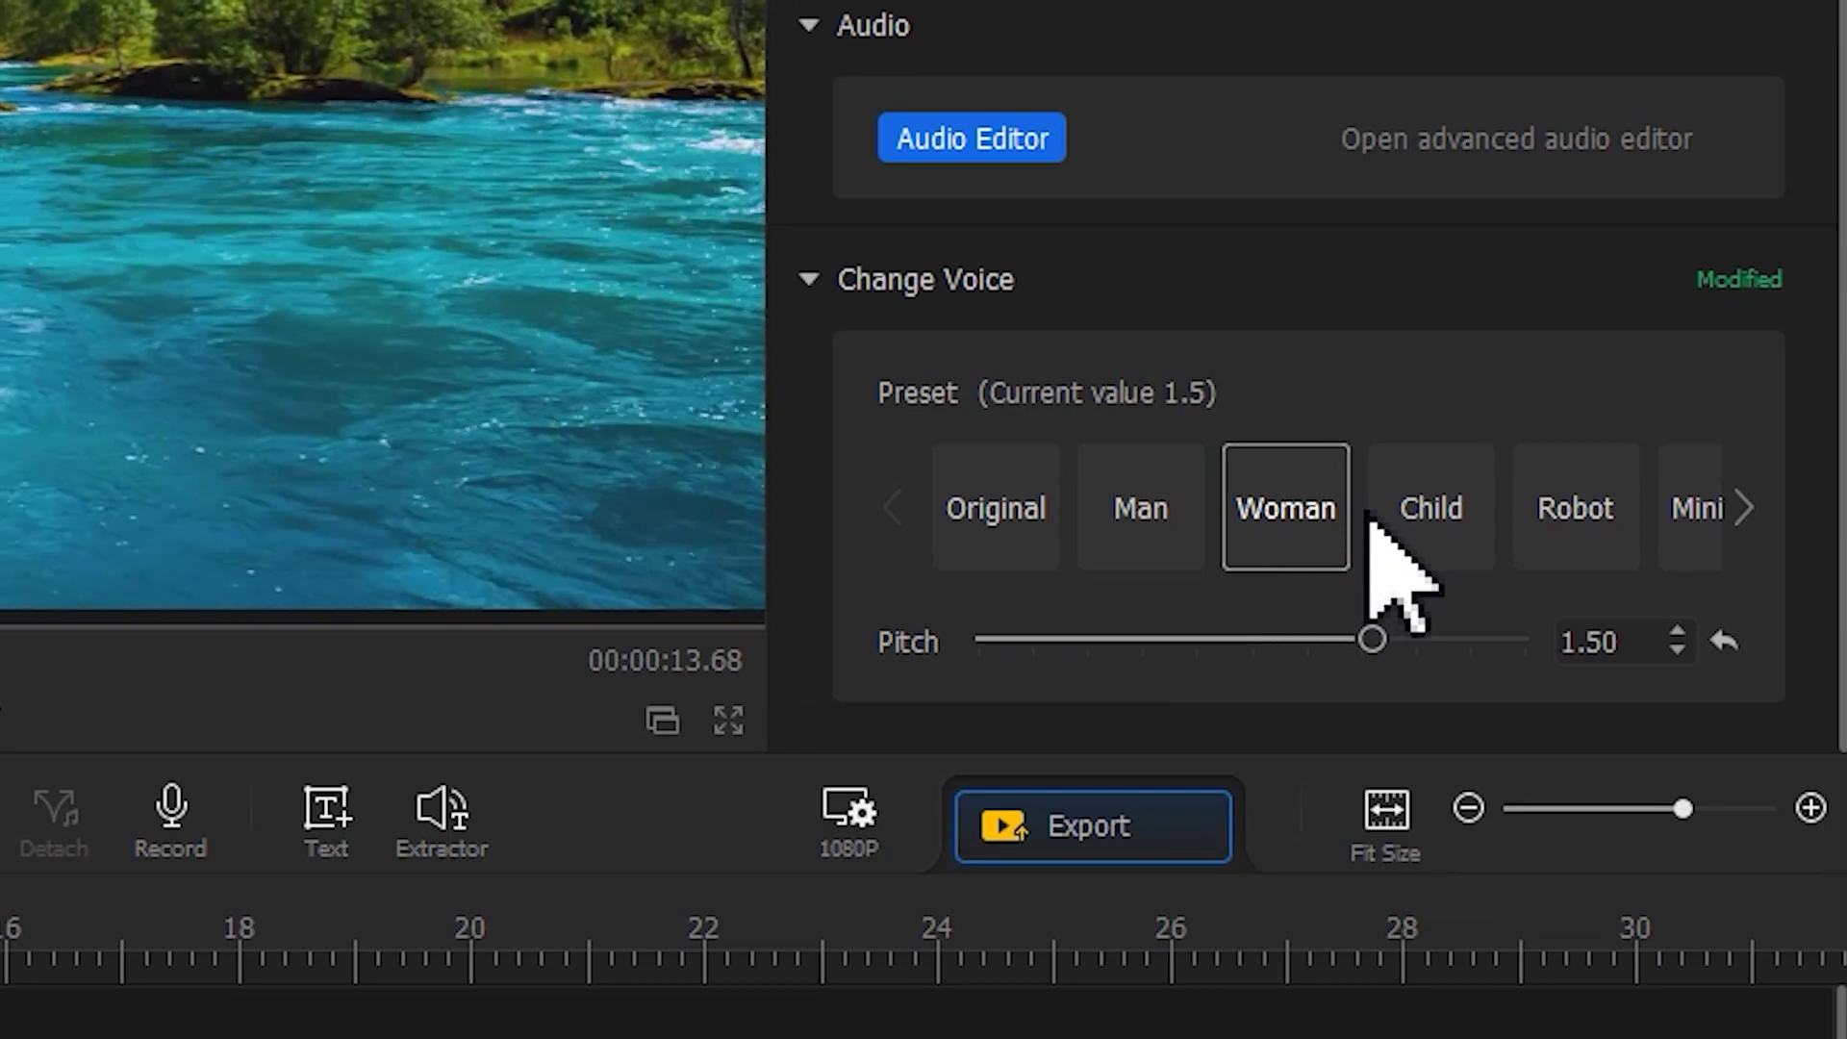
left_click(1433, 500)
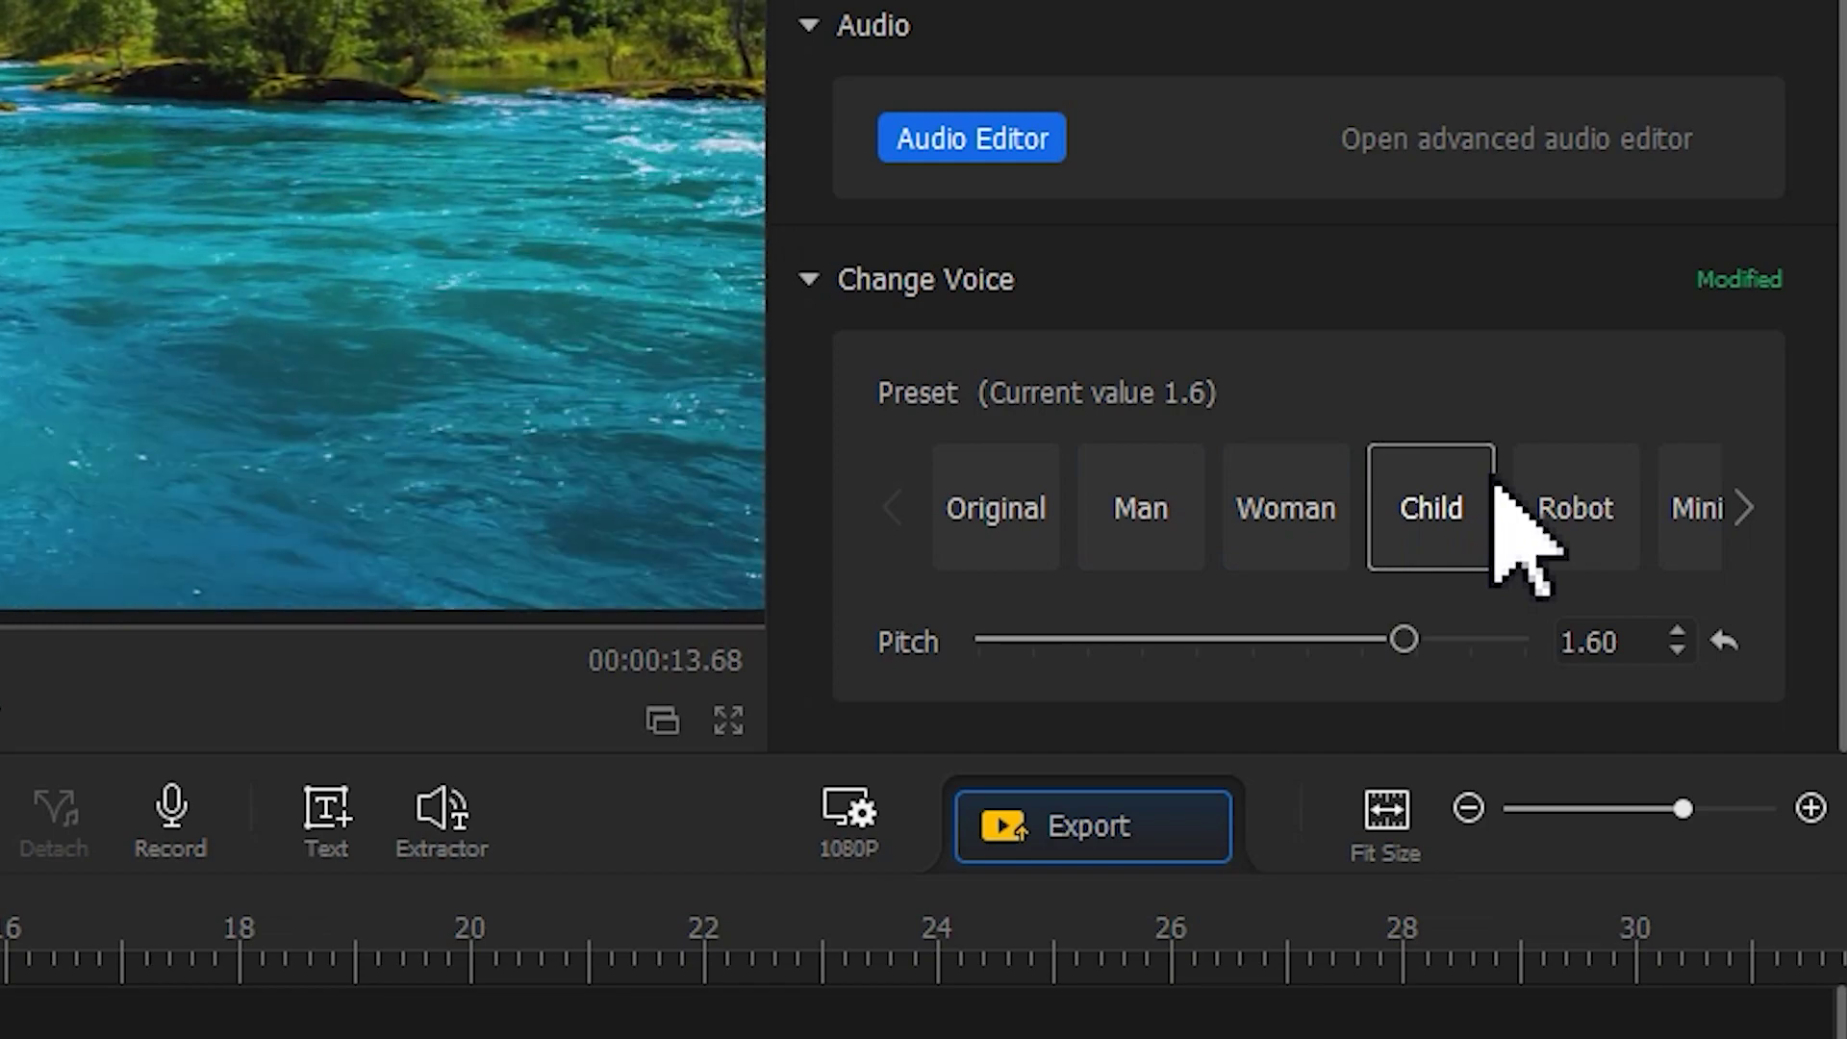
left_click(1539, 508)
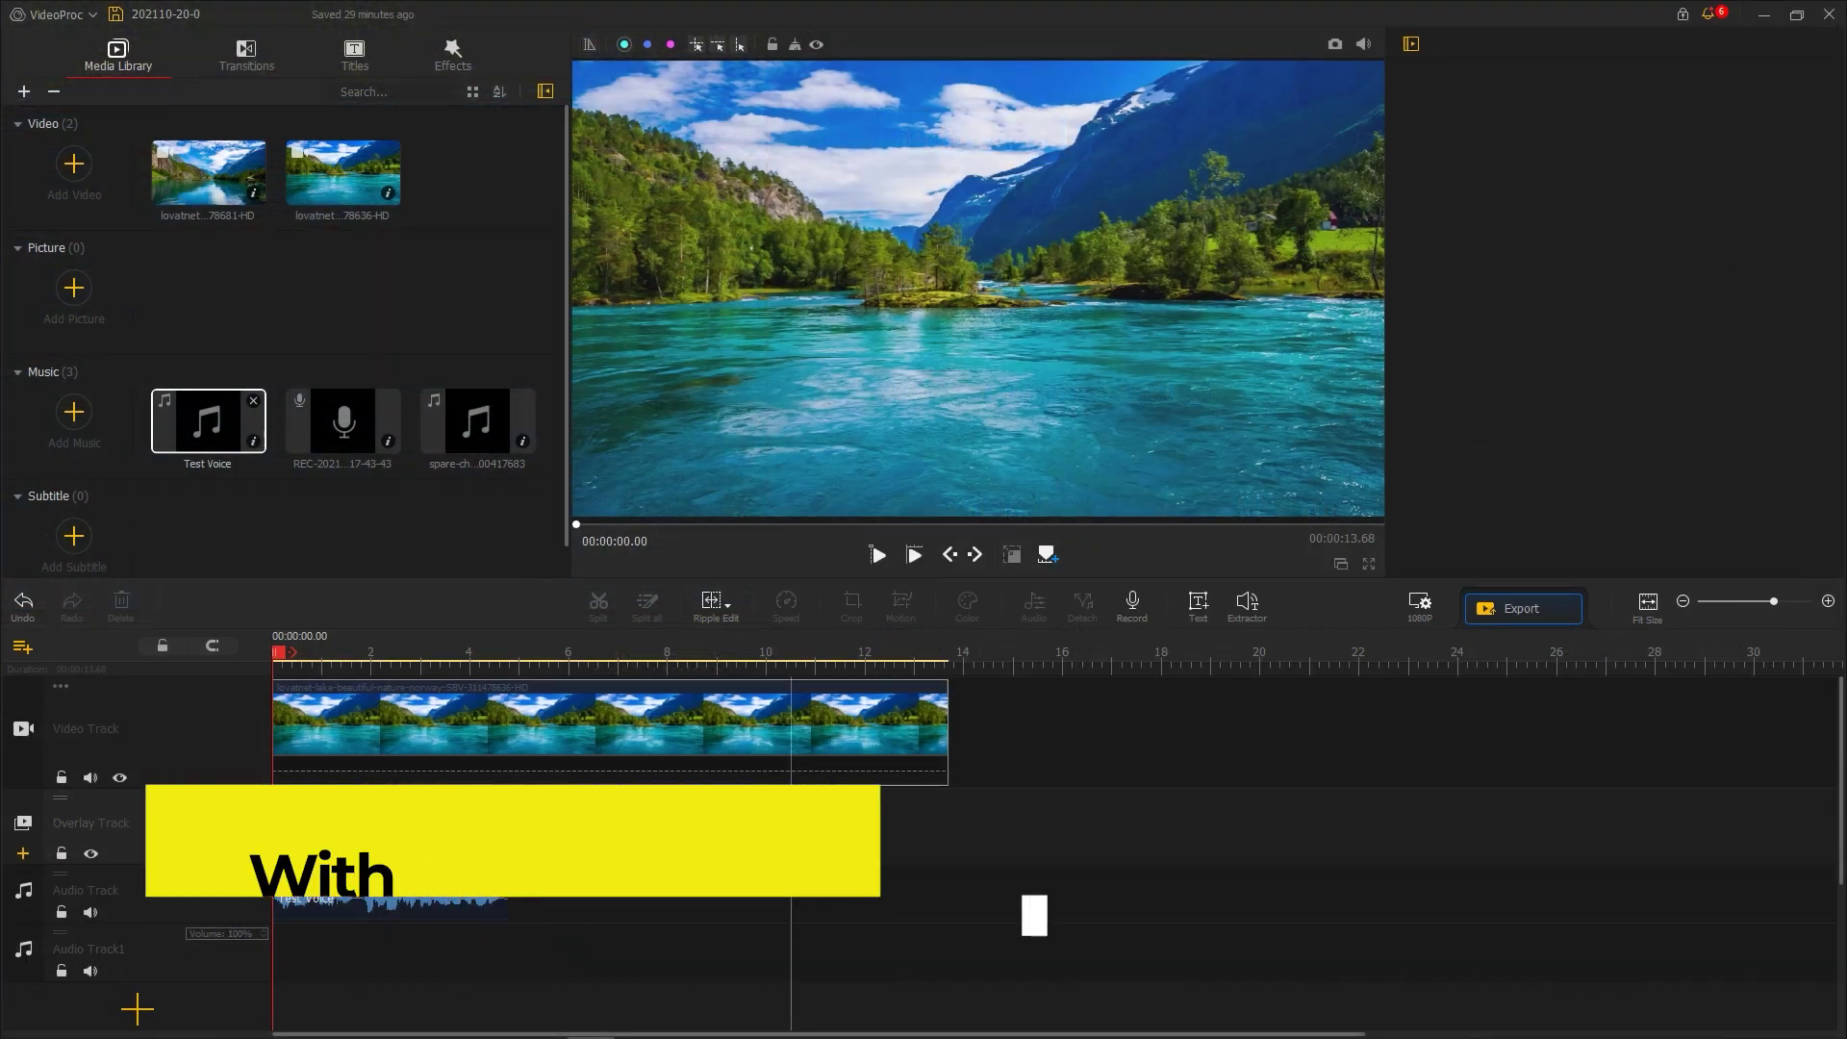
Step: Add a 1.50 Pitch sound effect to Test Voice in the Audio Editor and apply it
left_click(464, 905)
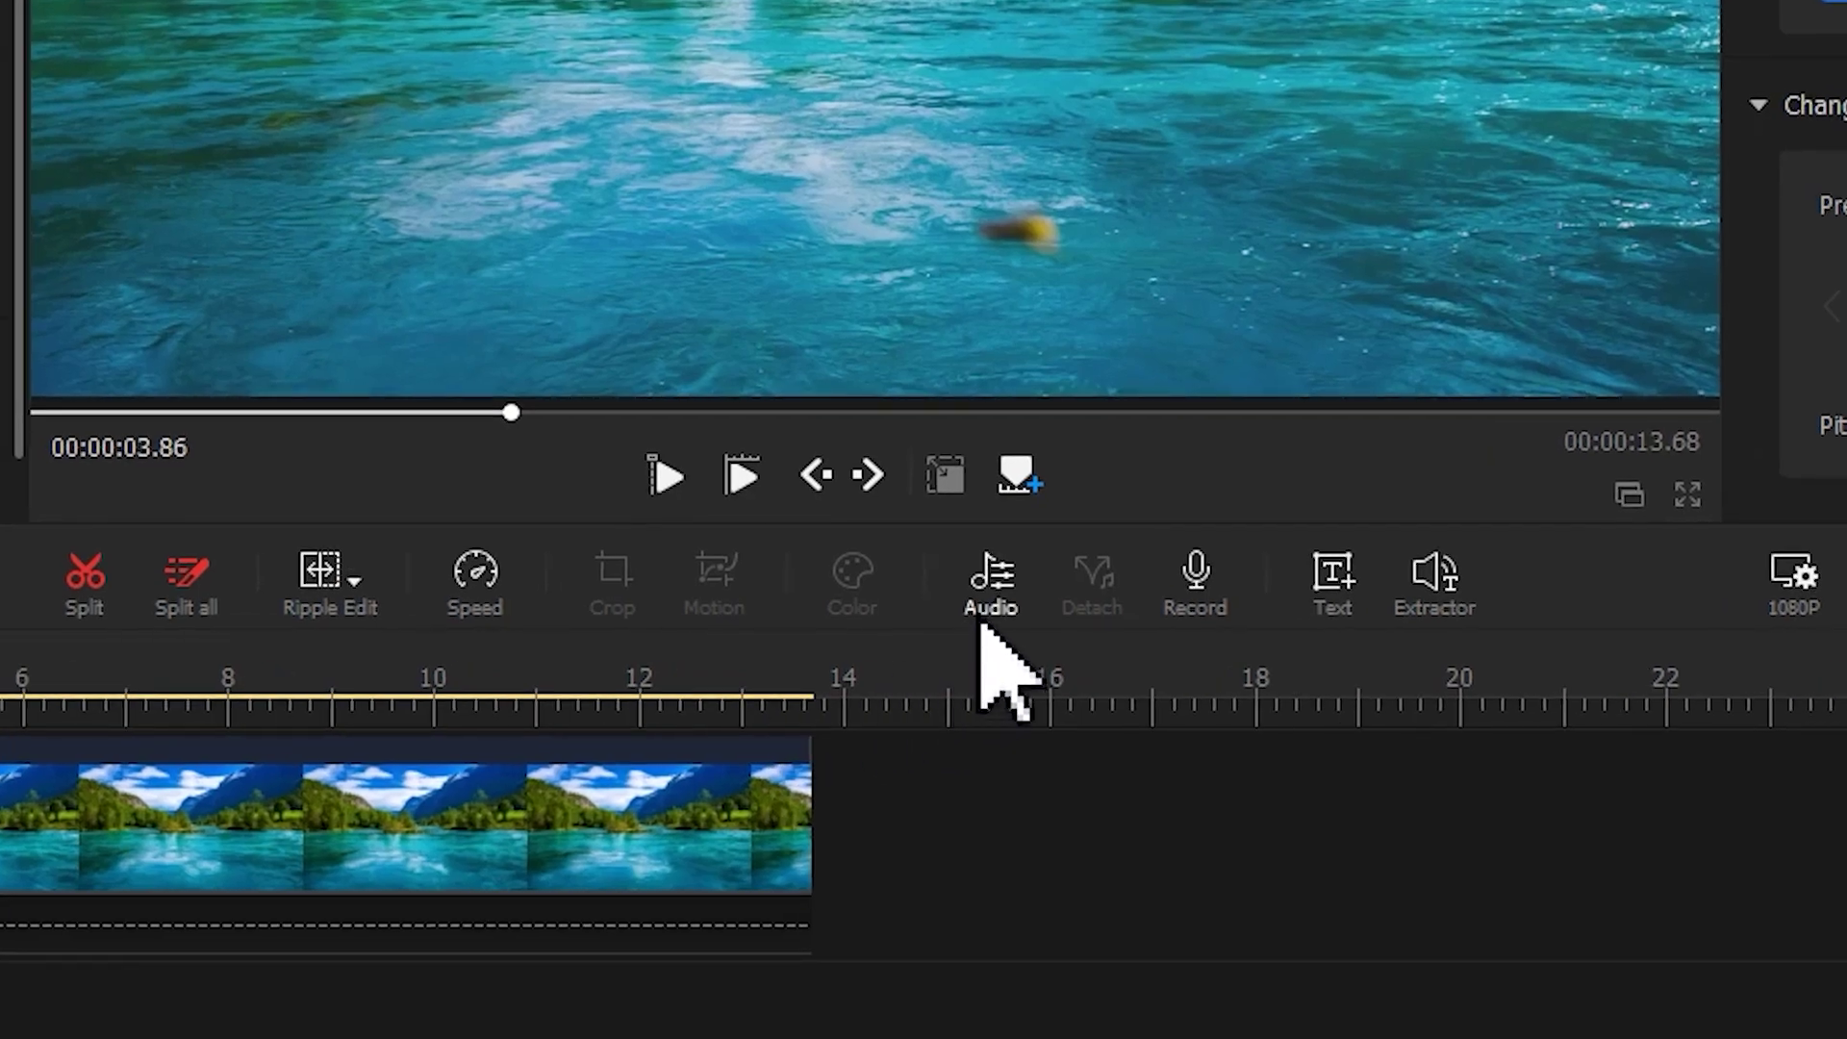
left_click(979, 623)
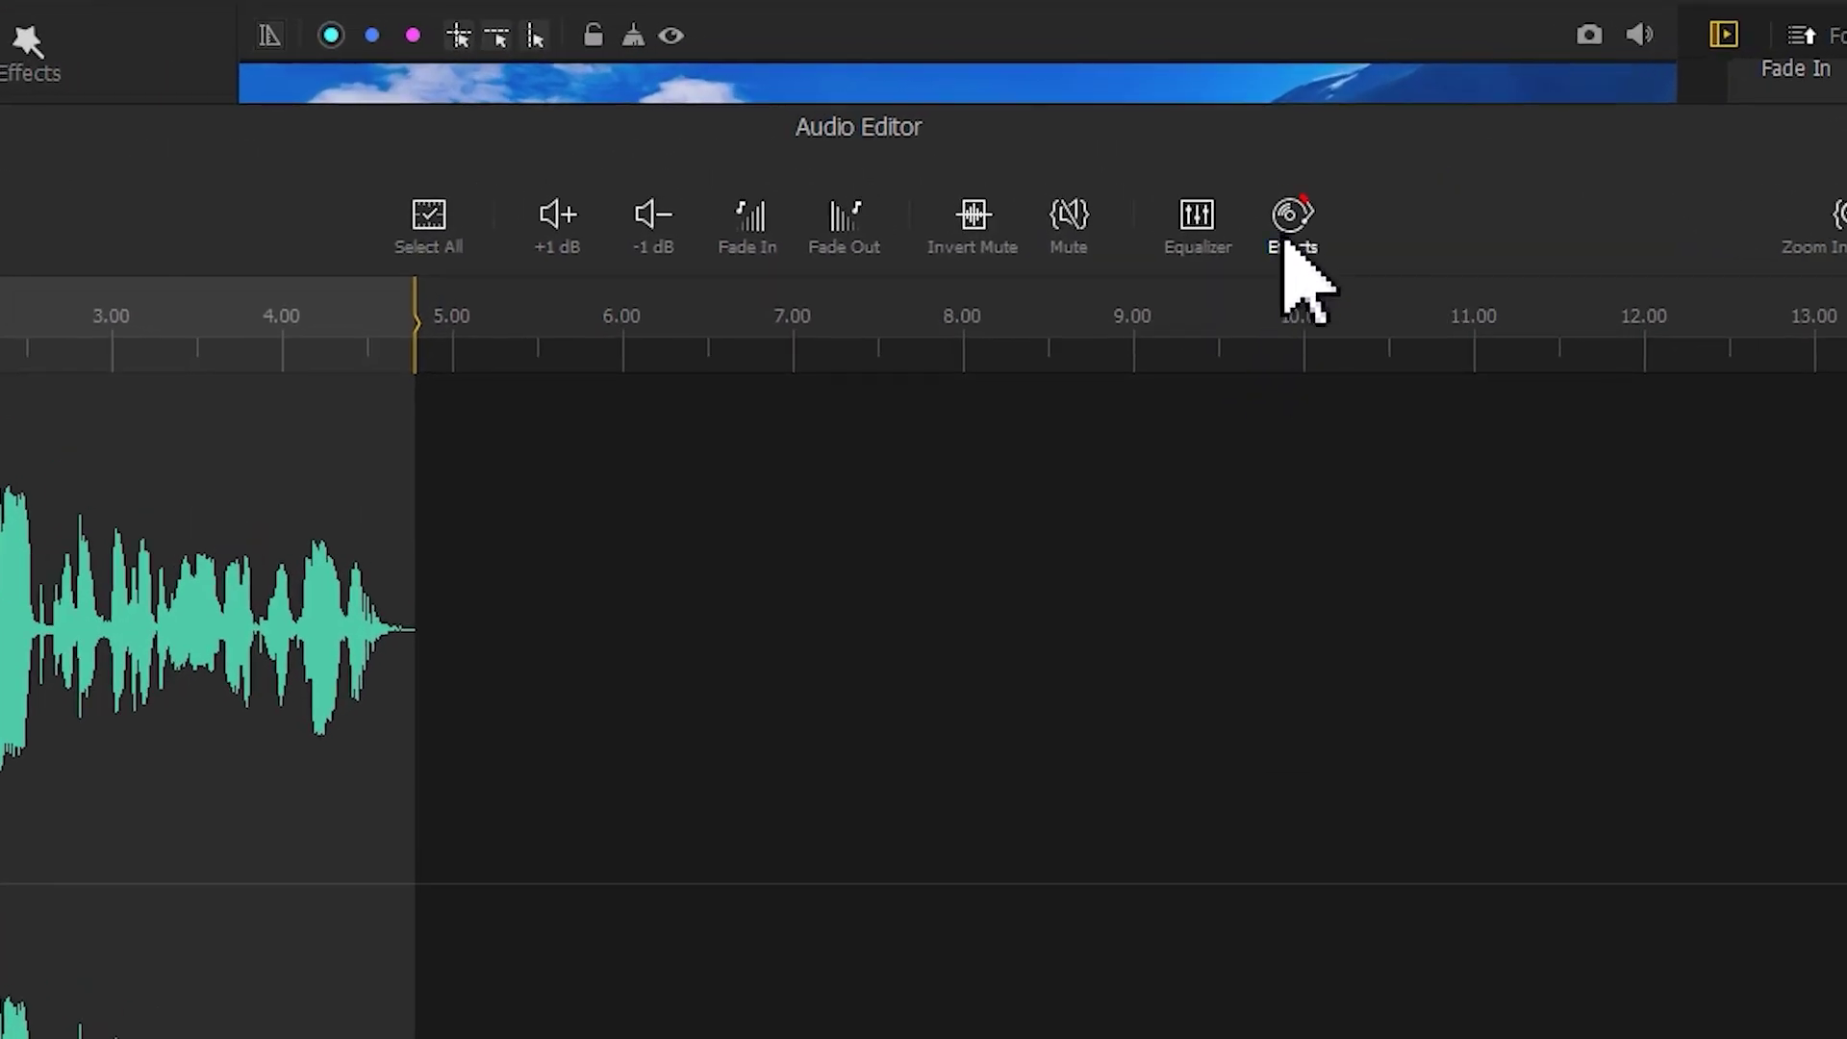
left_click(1289, 226)
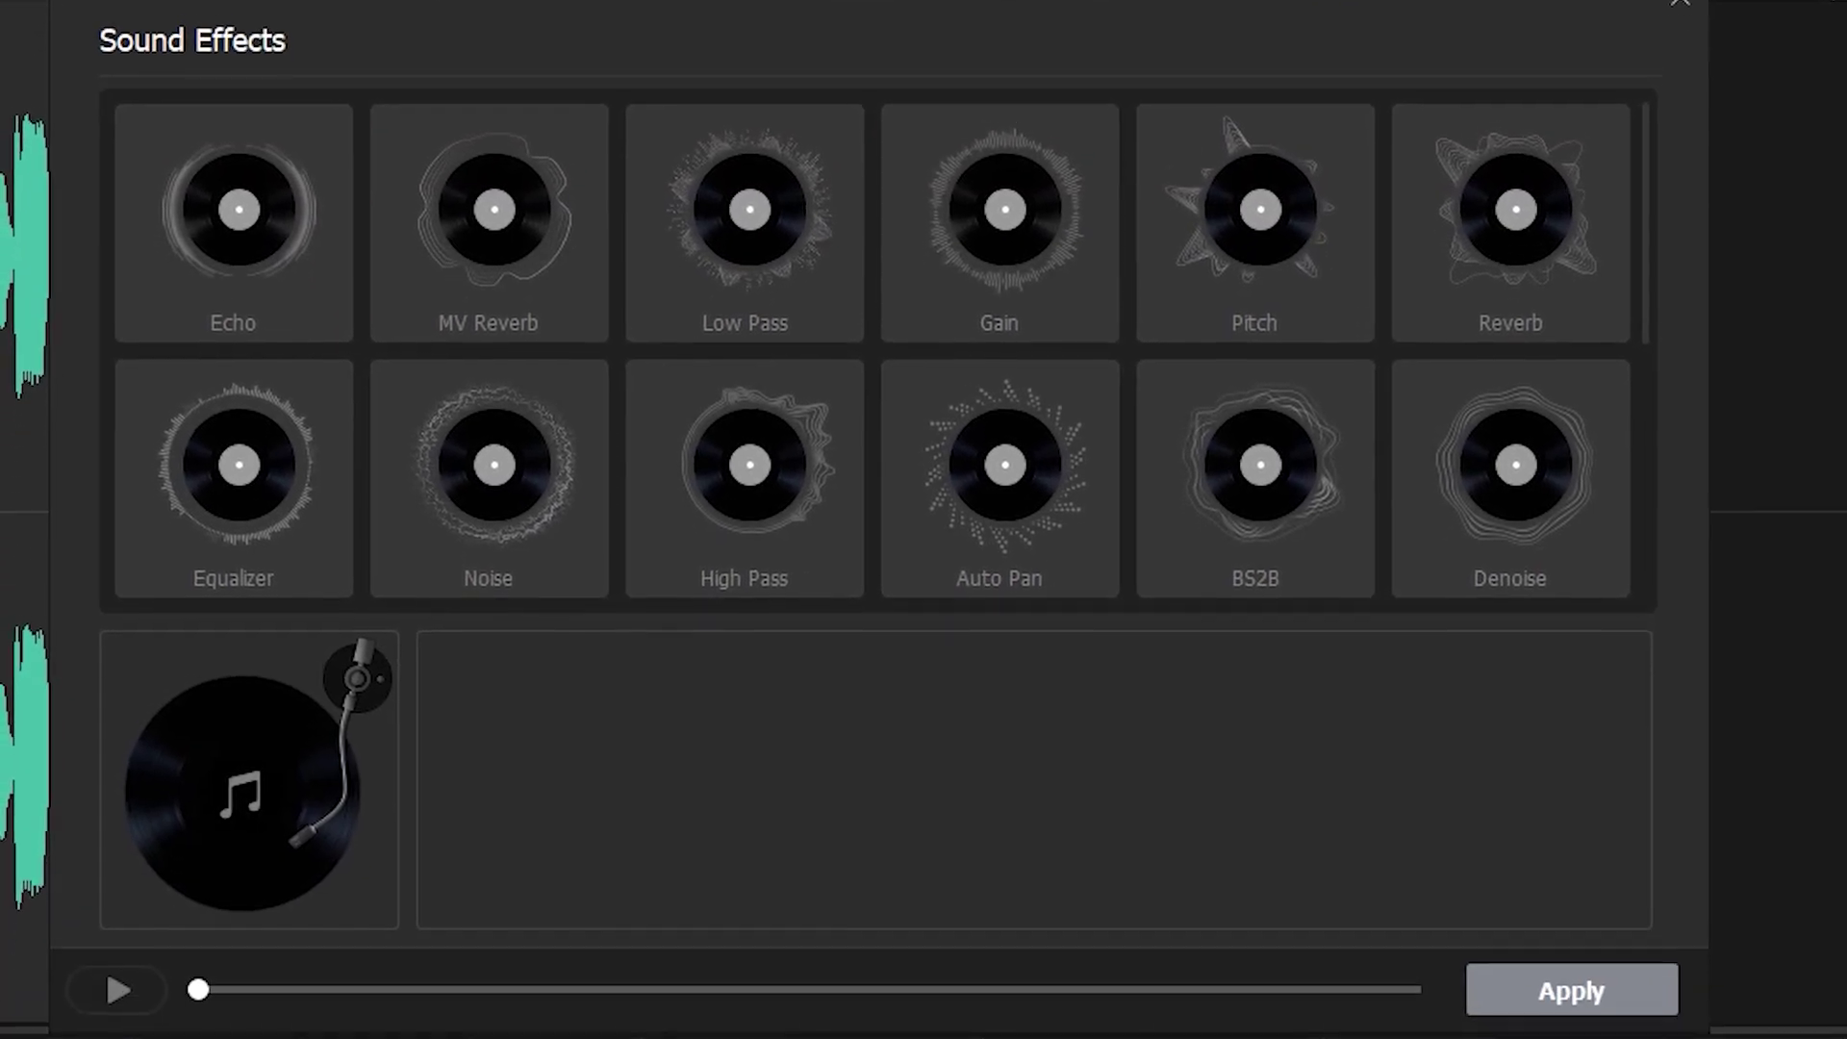
left_click(1311, 289)
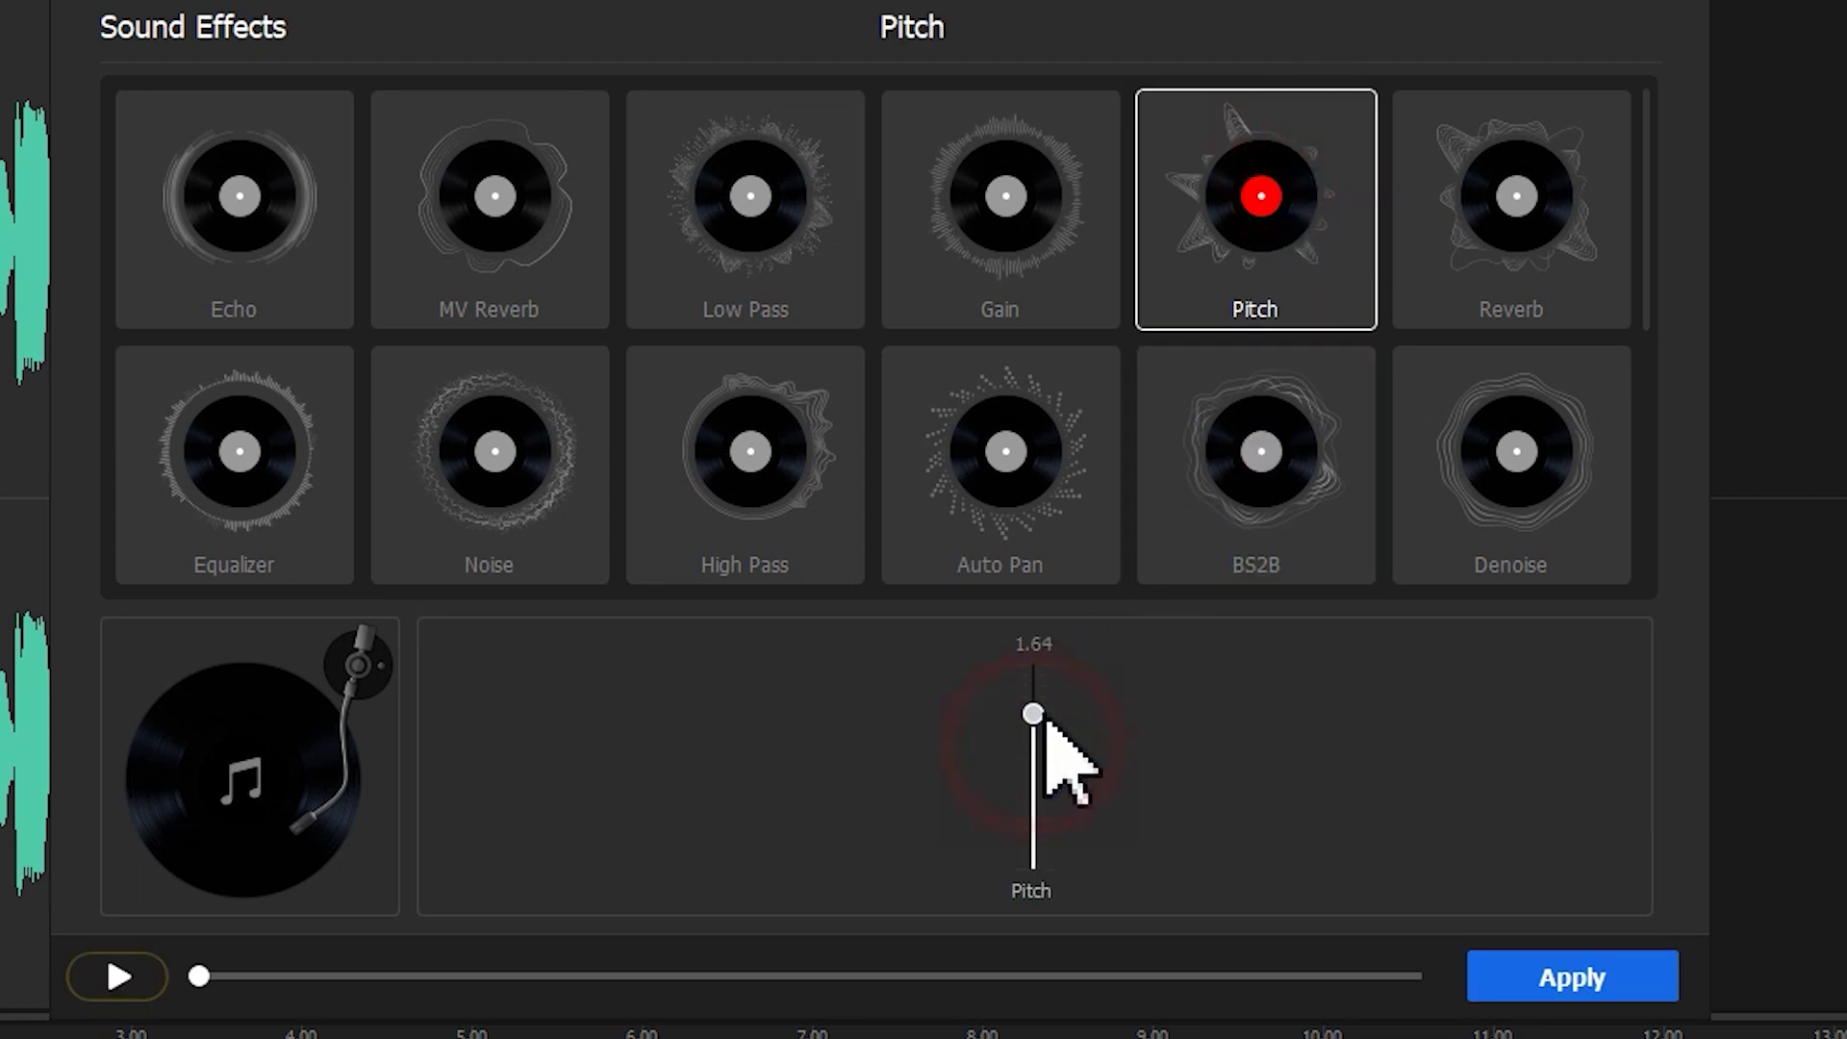
left_click_drag(1046, 722, 1106, 731)
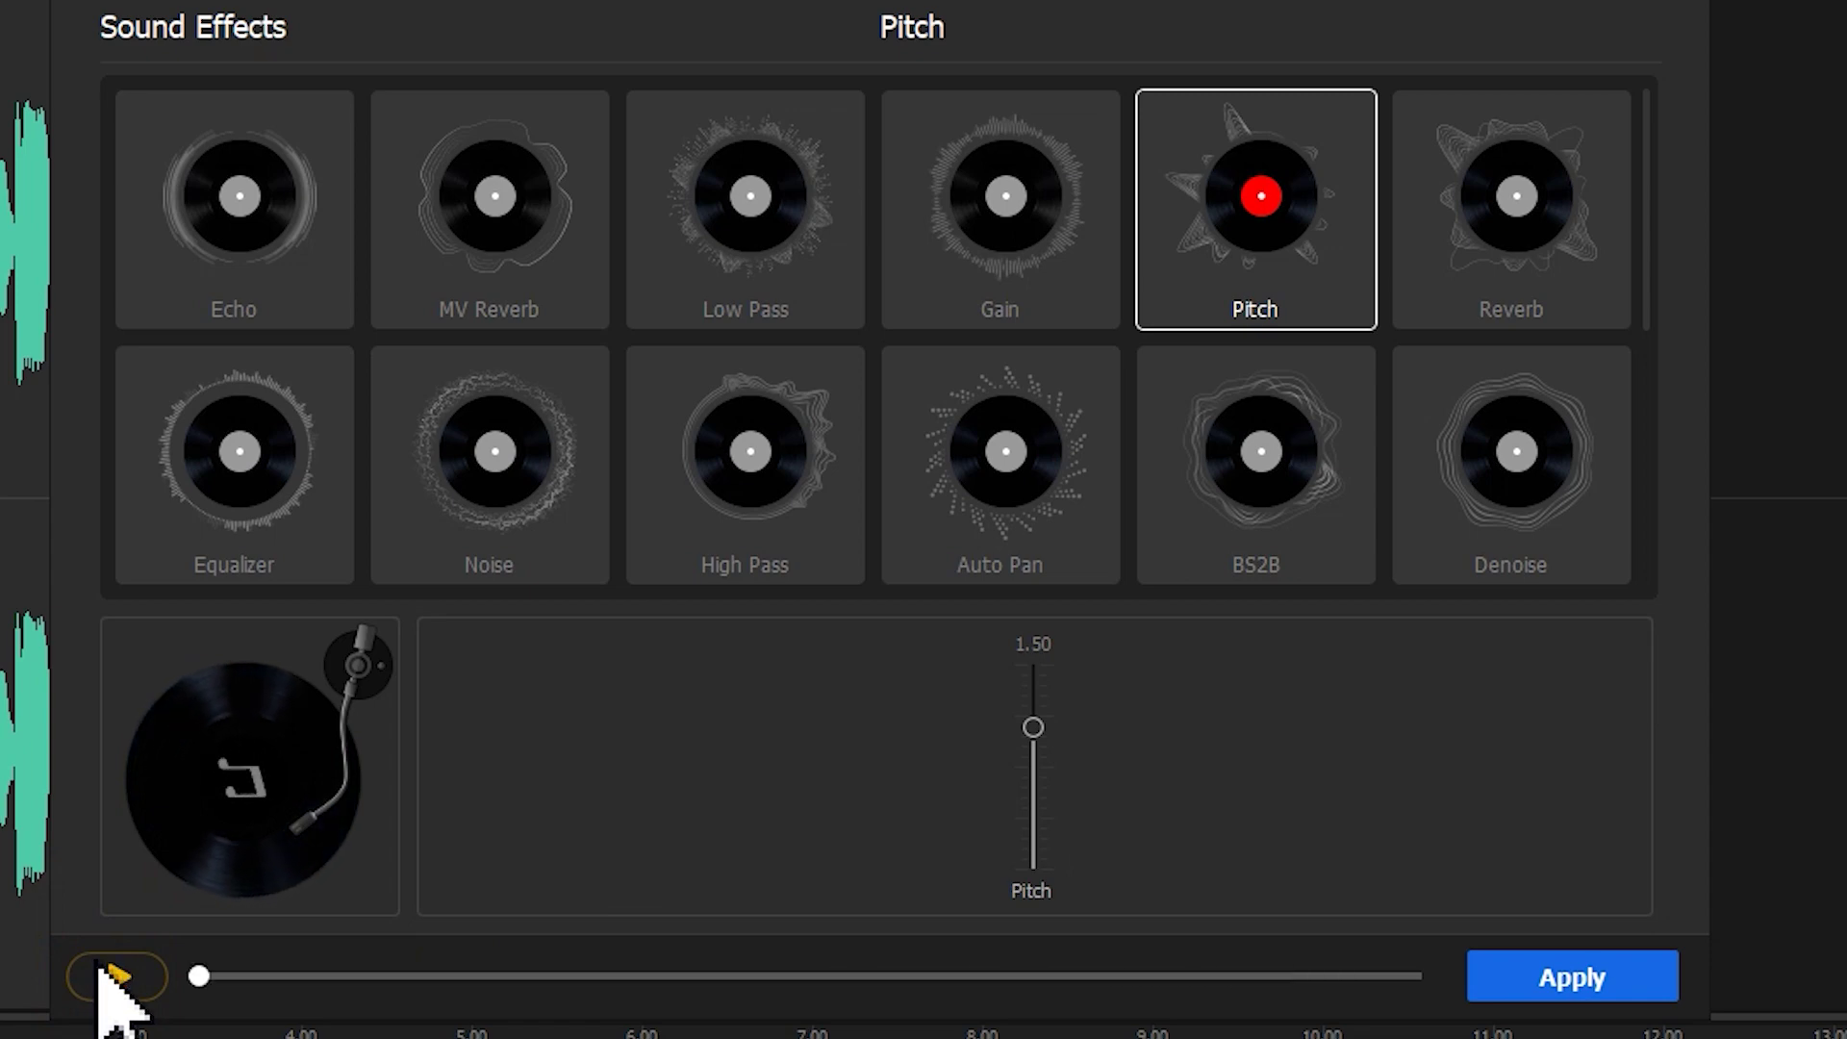
left_click(1559, 981)
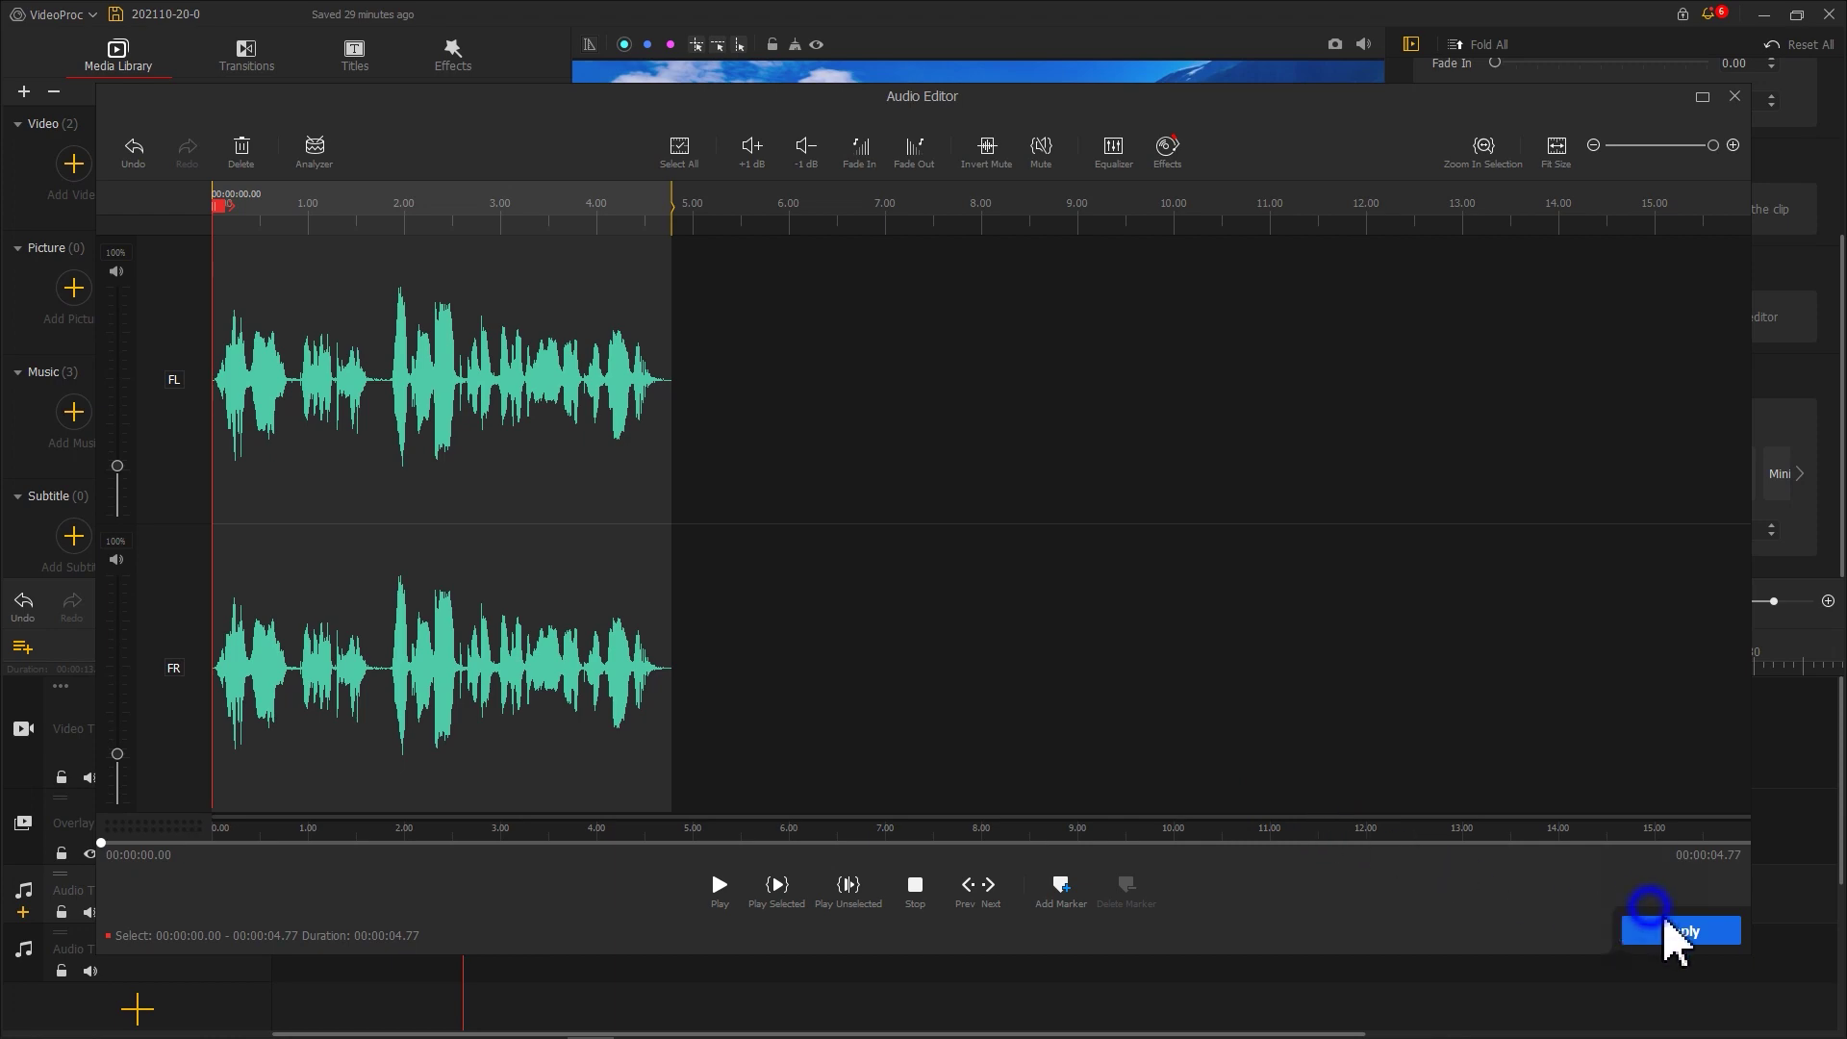
left_click(1673, 931)
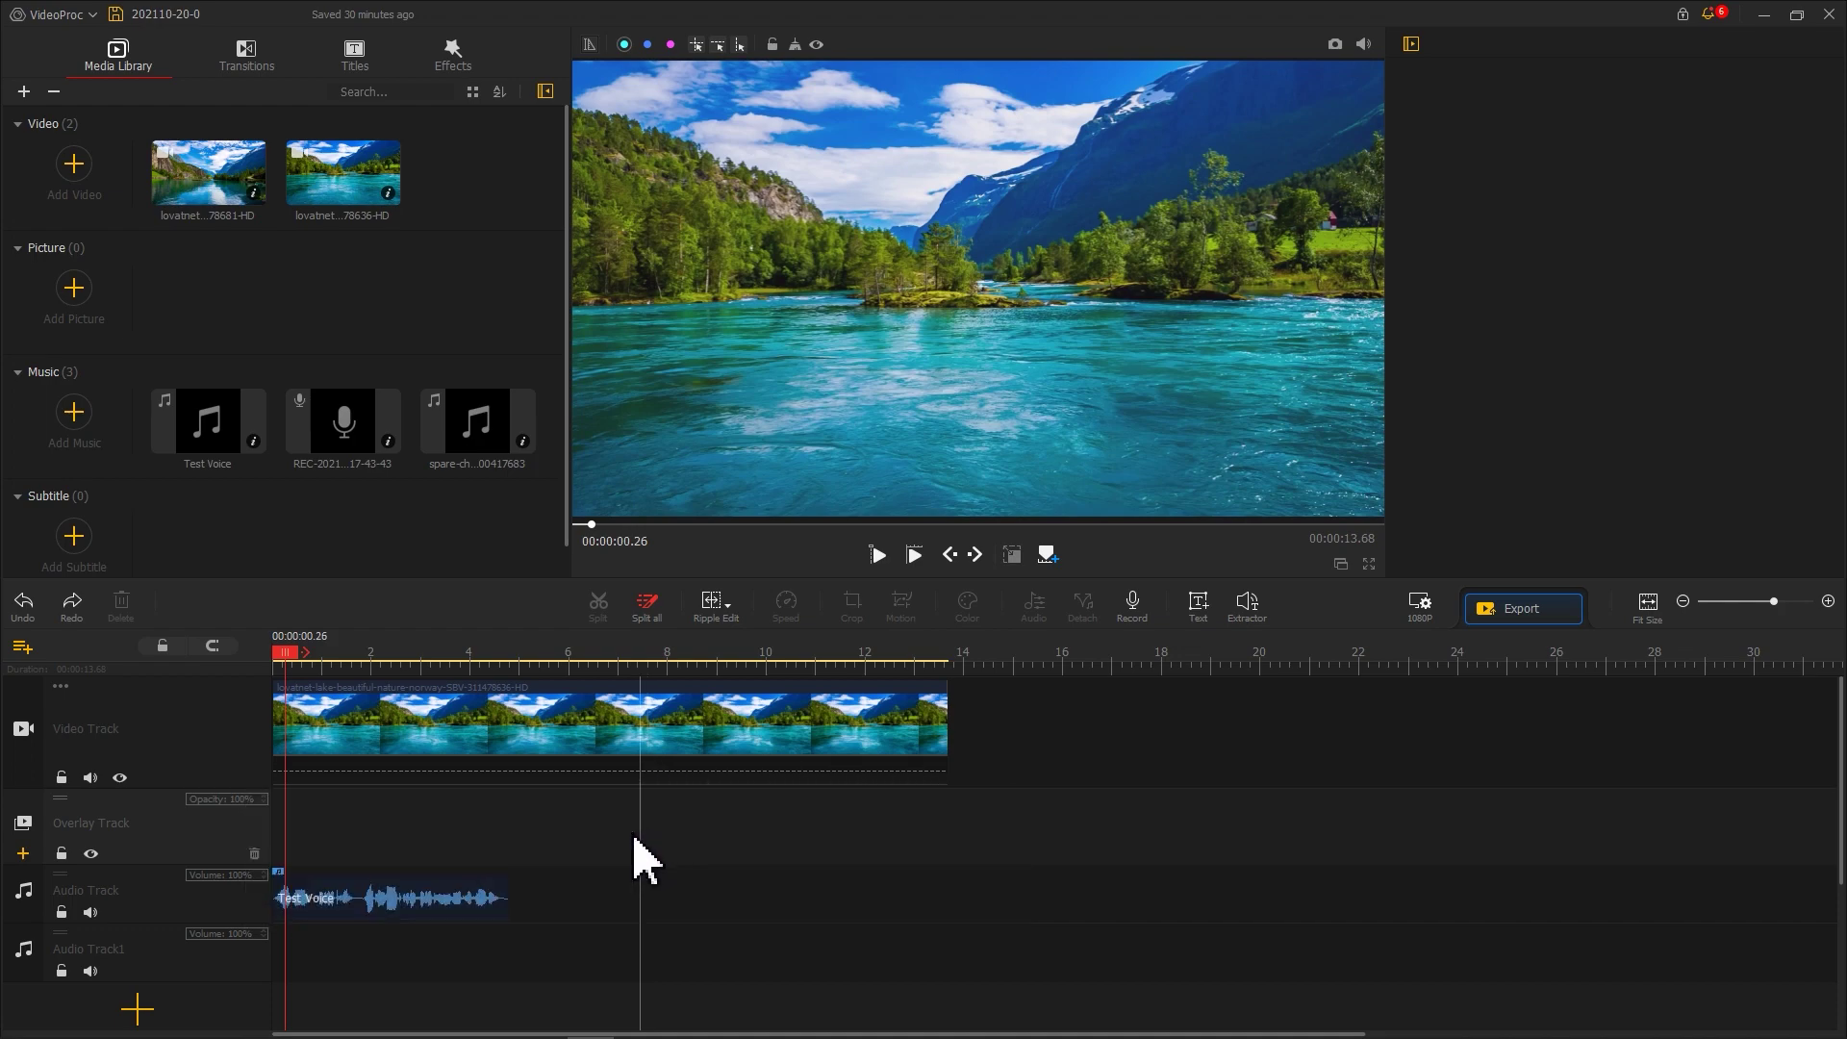
Step: Open the Speed Editor for the Test Voice clip on the audio track
left_click(426, 900)
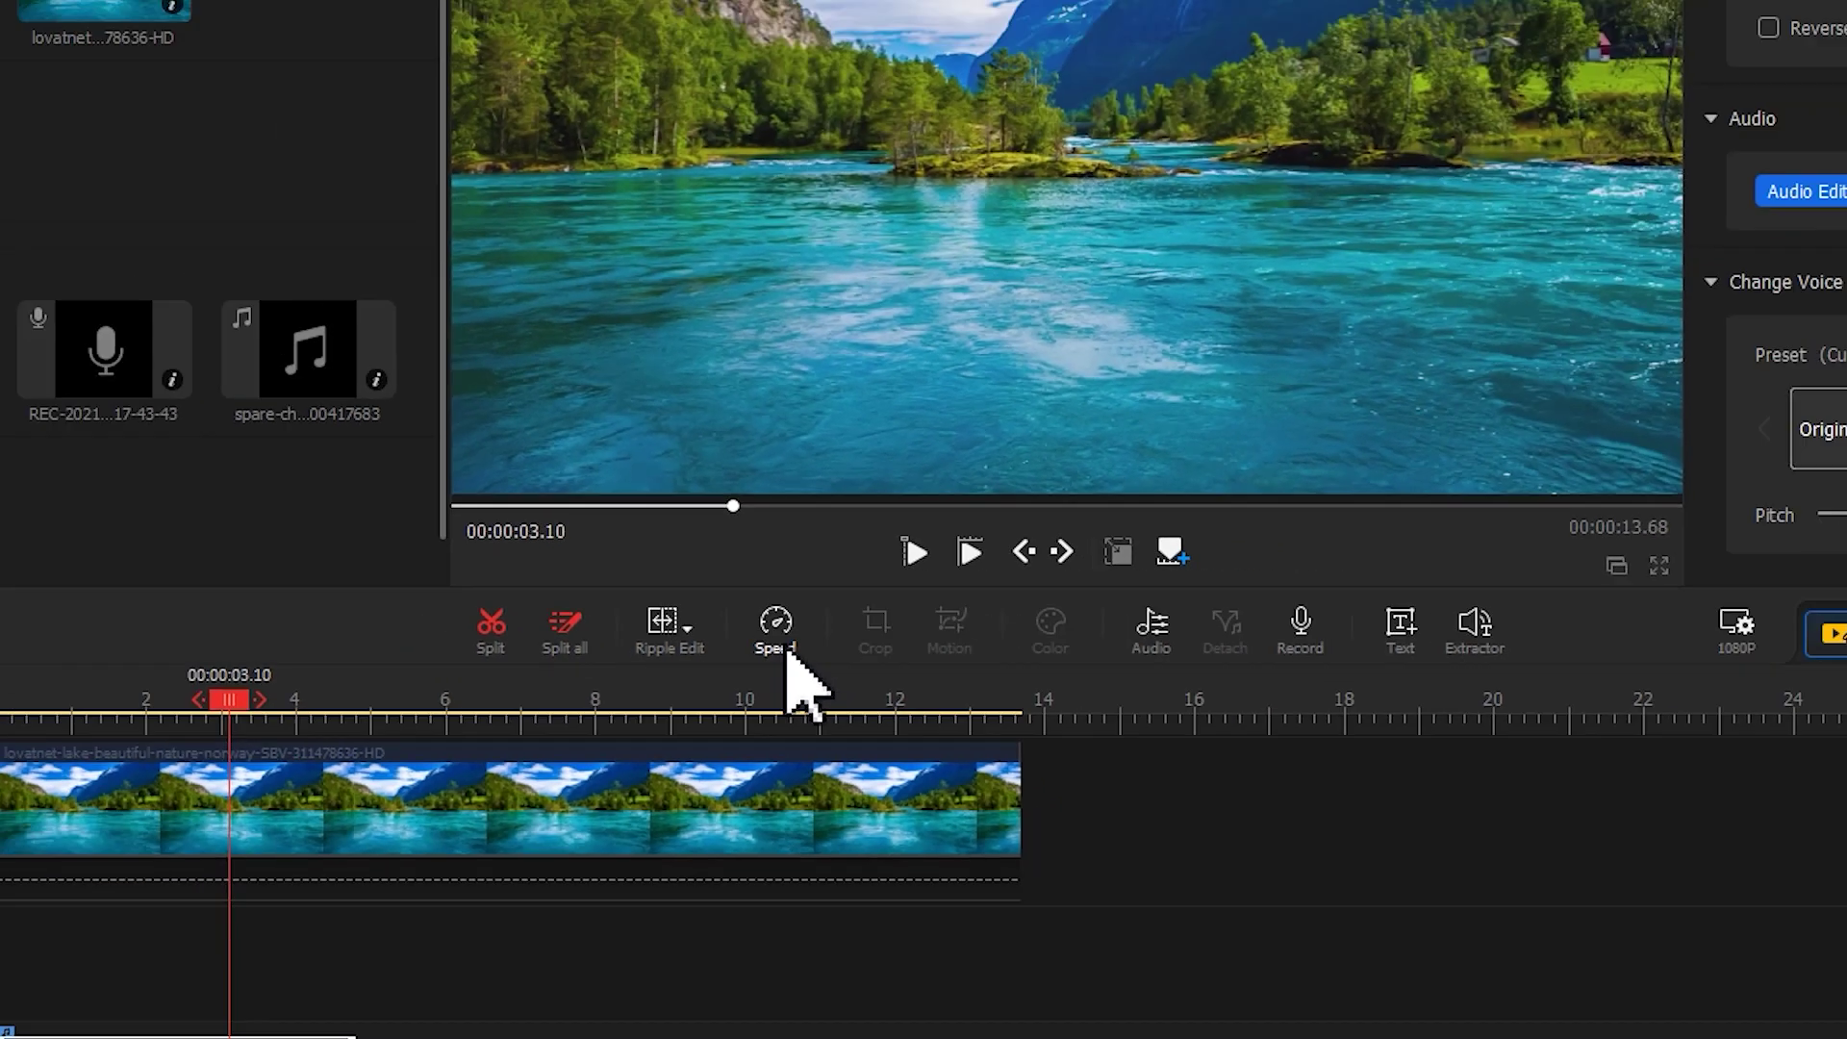
left_click(770, 687)
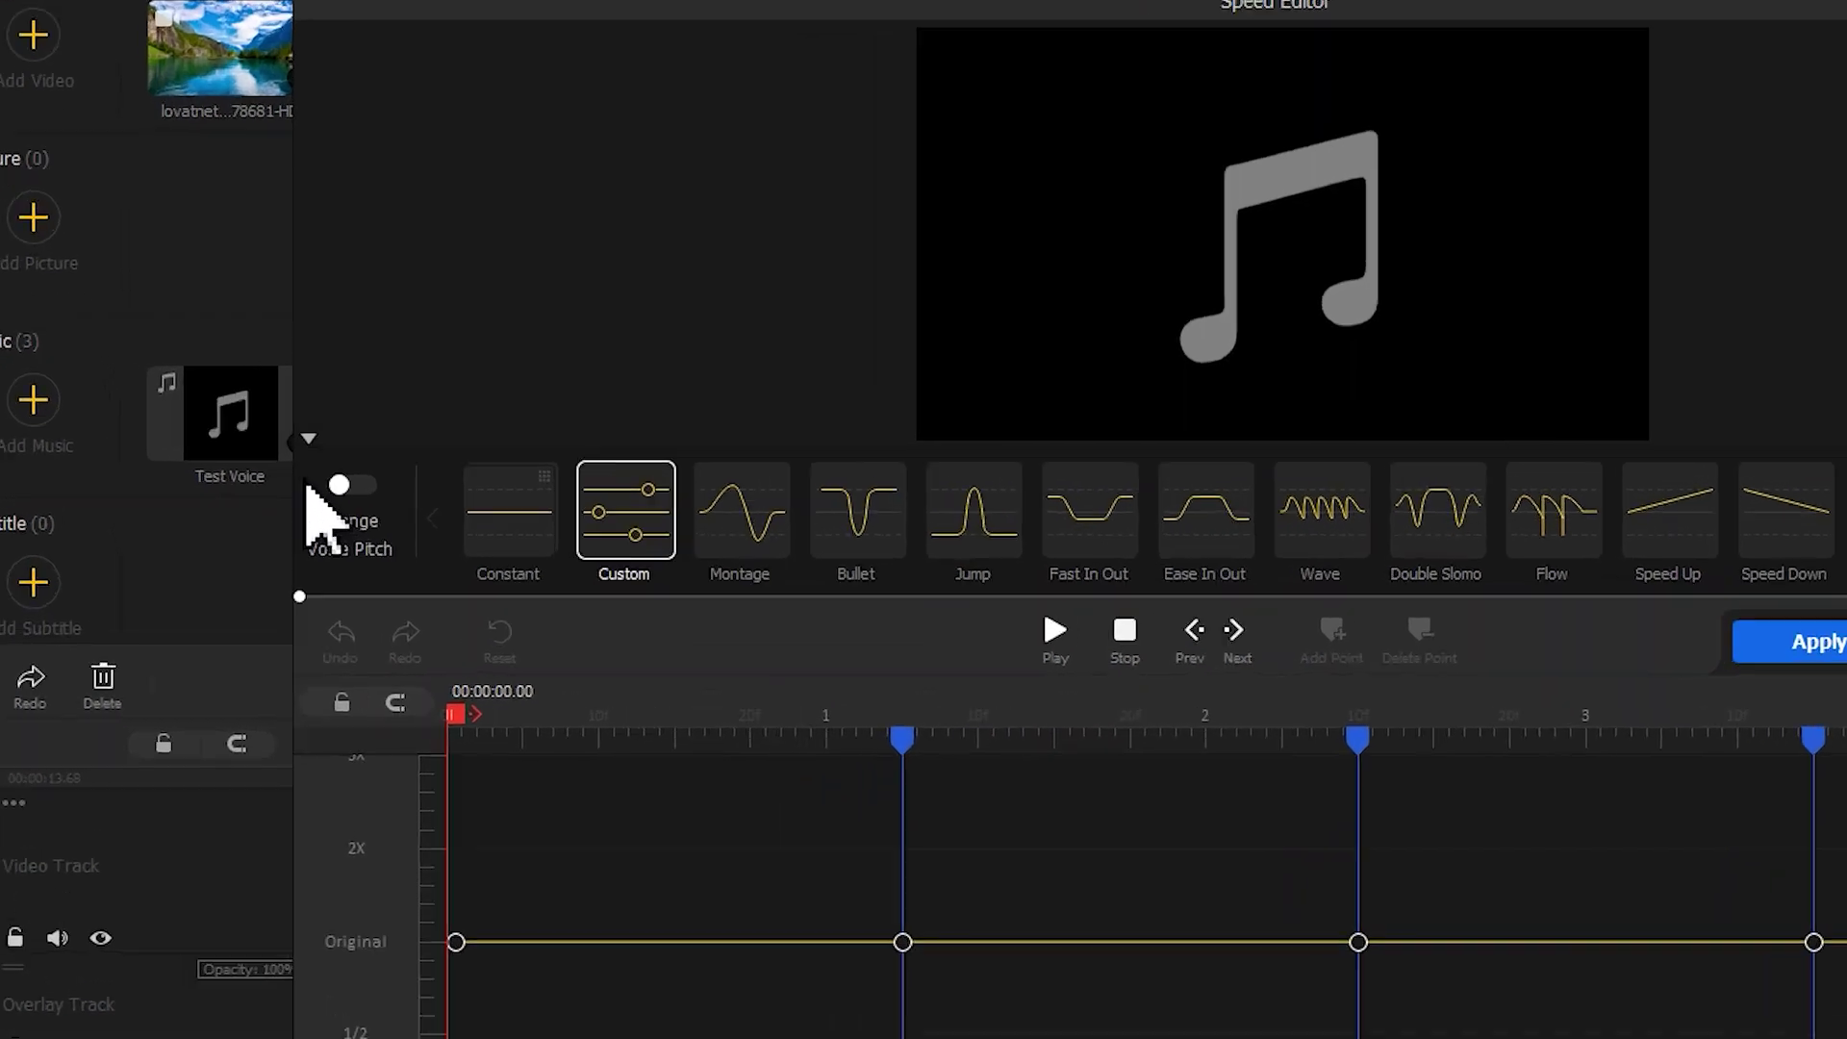
Step: Set Test Voice to a constant 1.4x speed with voice pitch change, then play it from the start
left_click(280, 469)
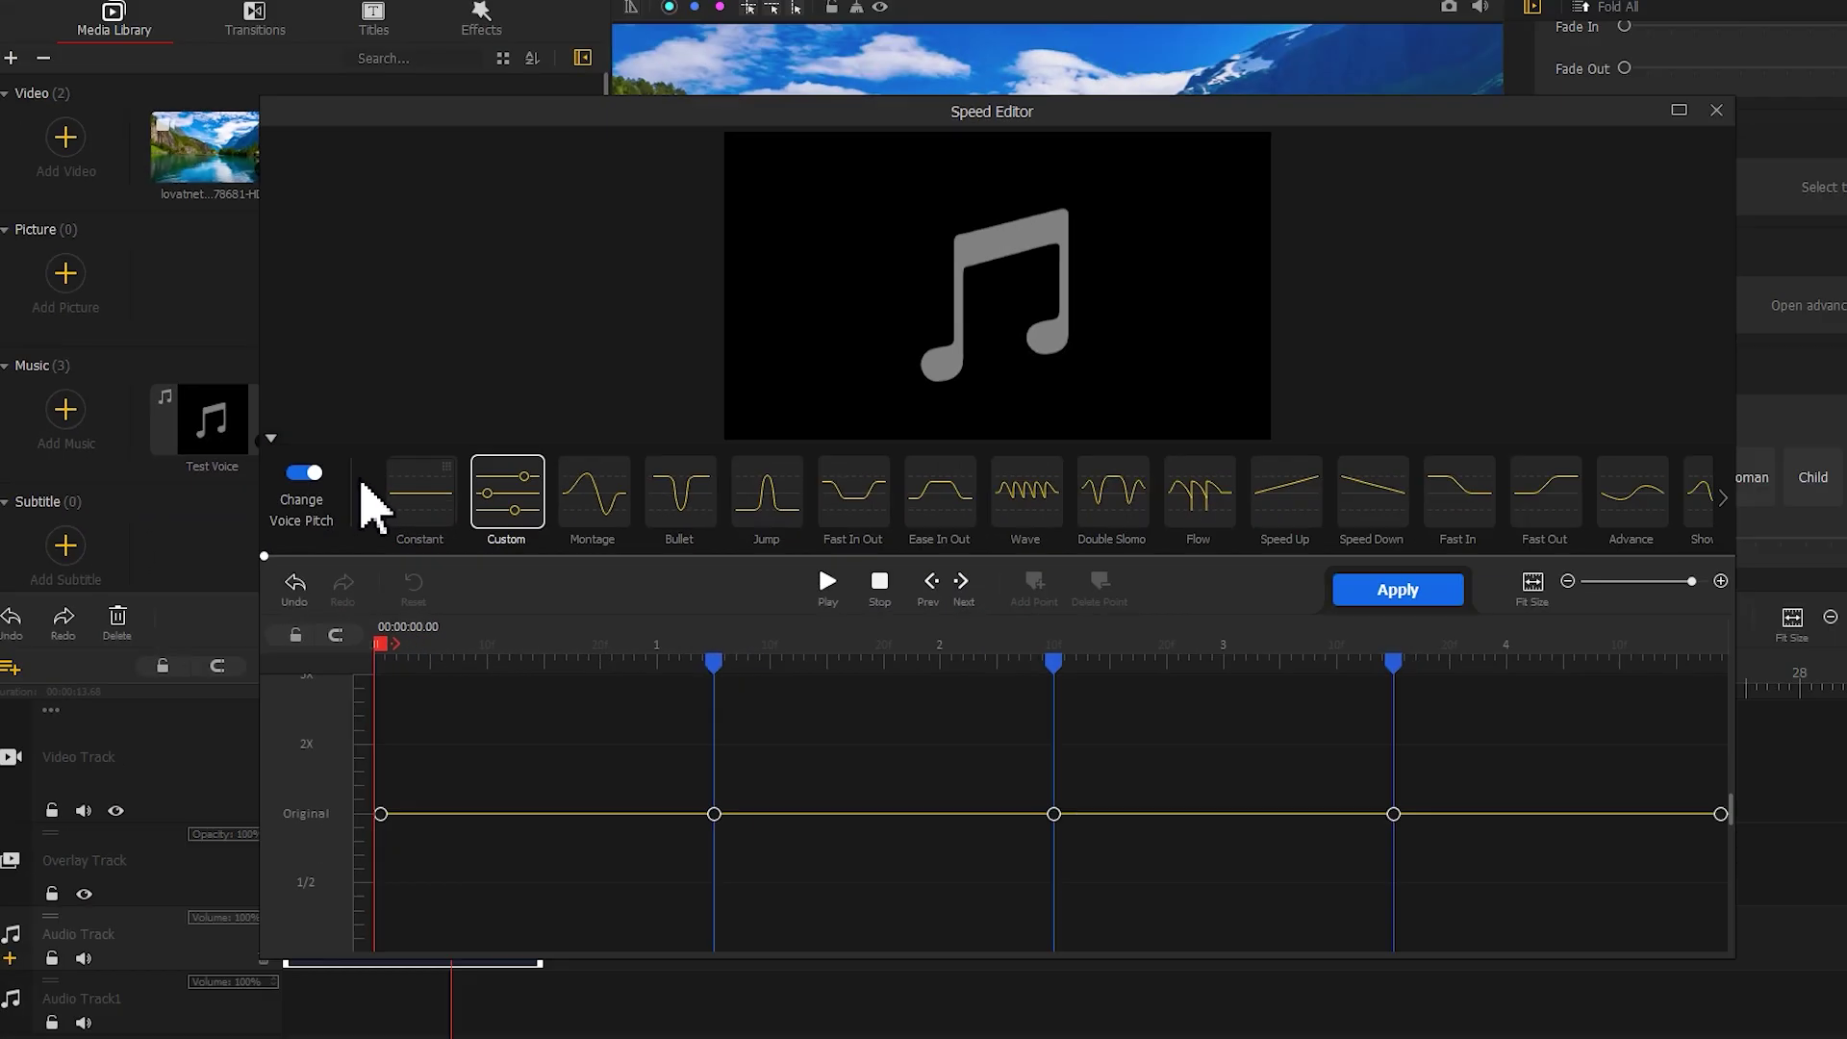
left_click(428, 523)
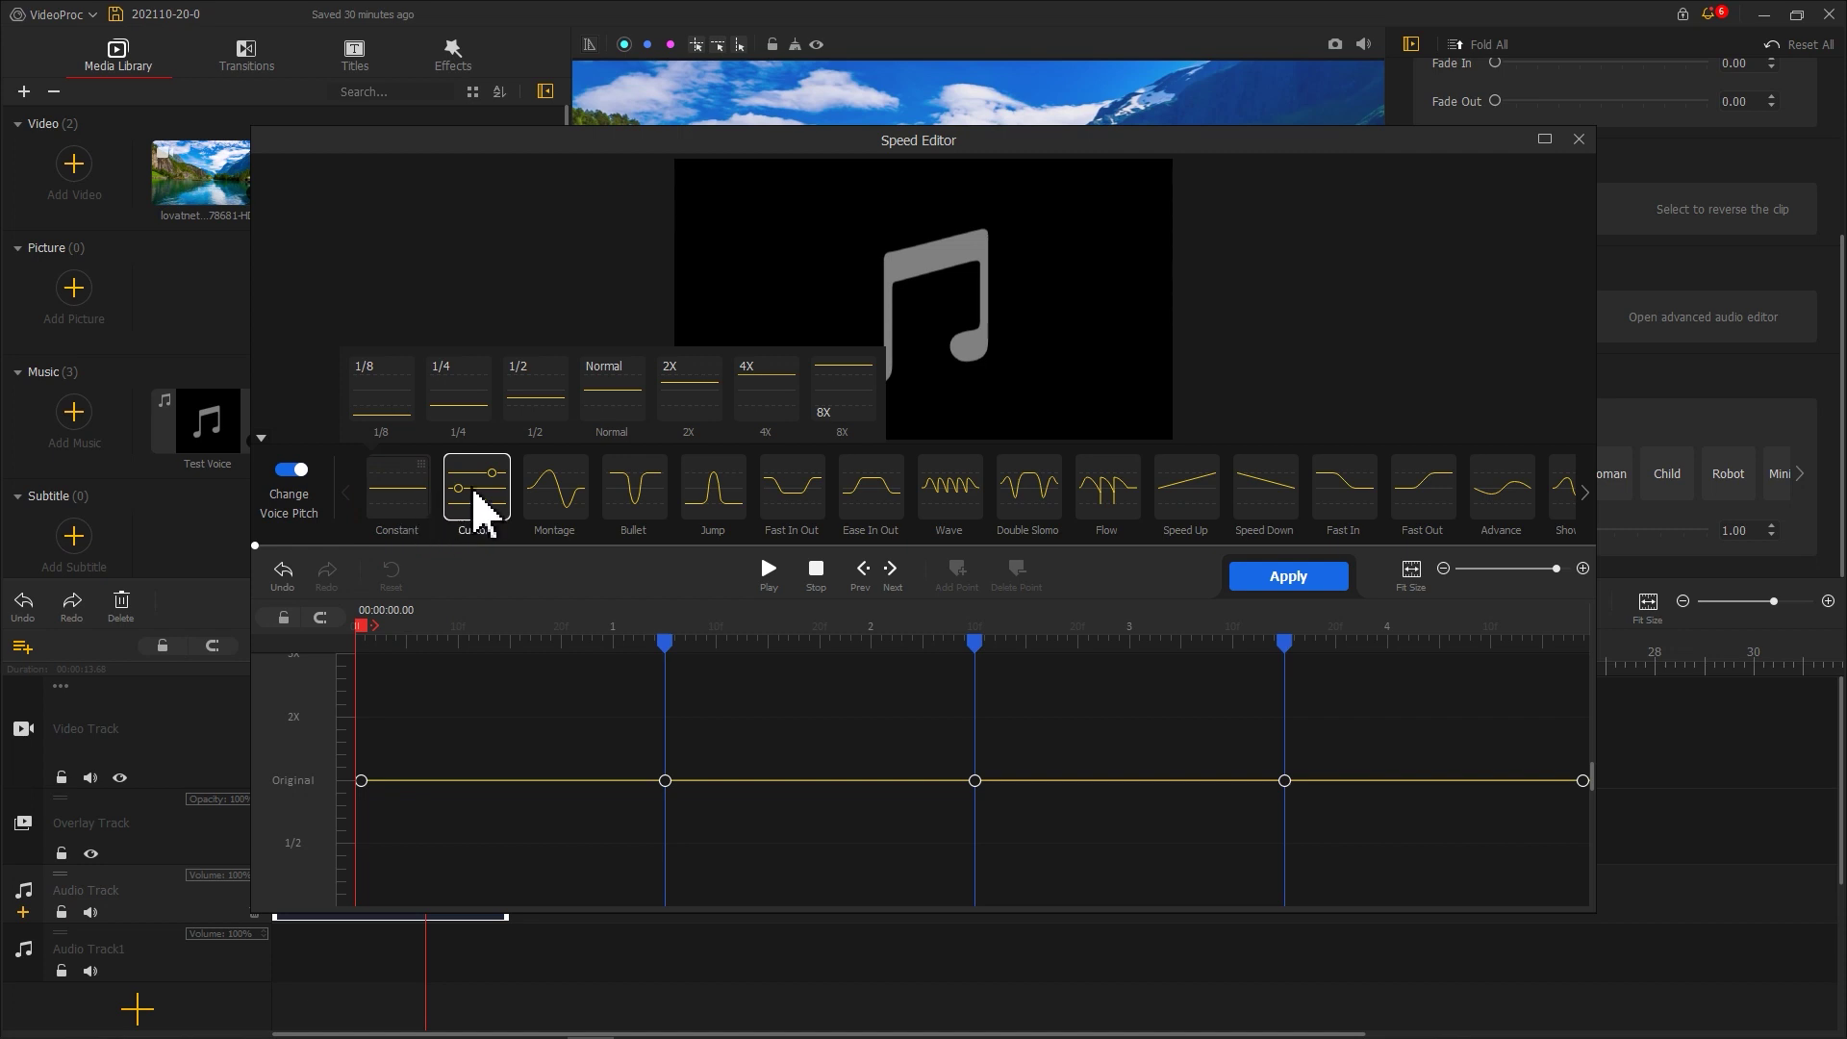
left_click(672, 413)
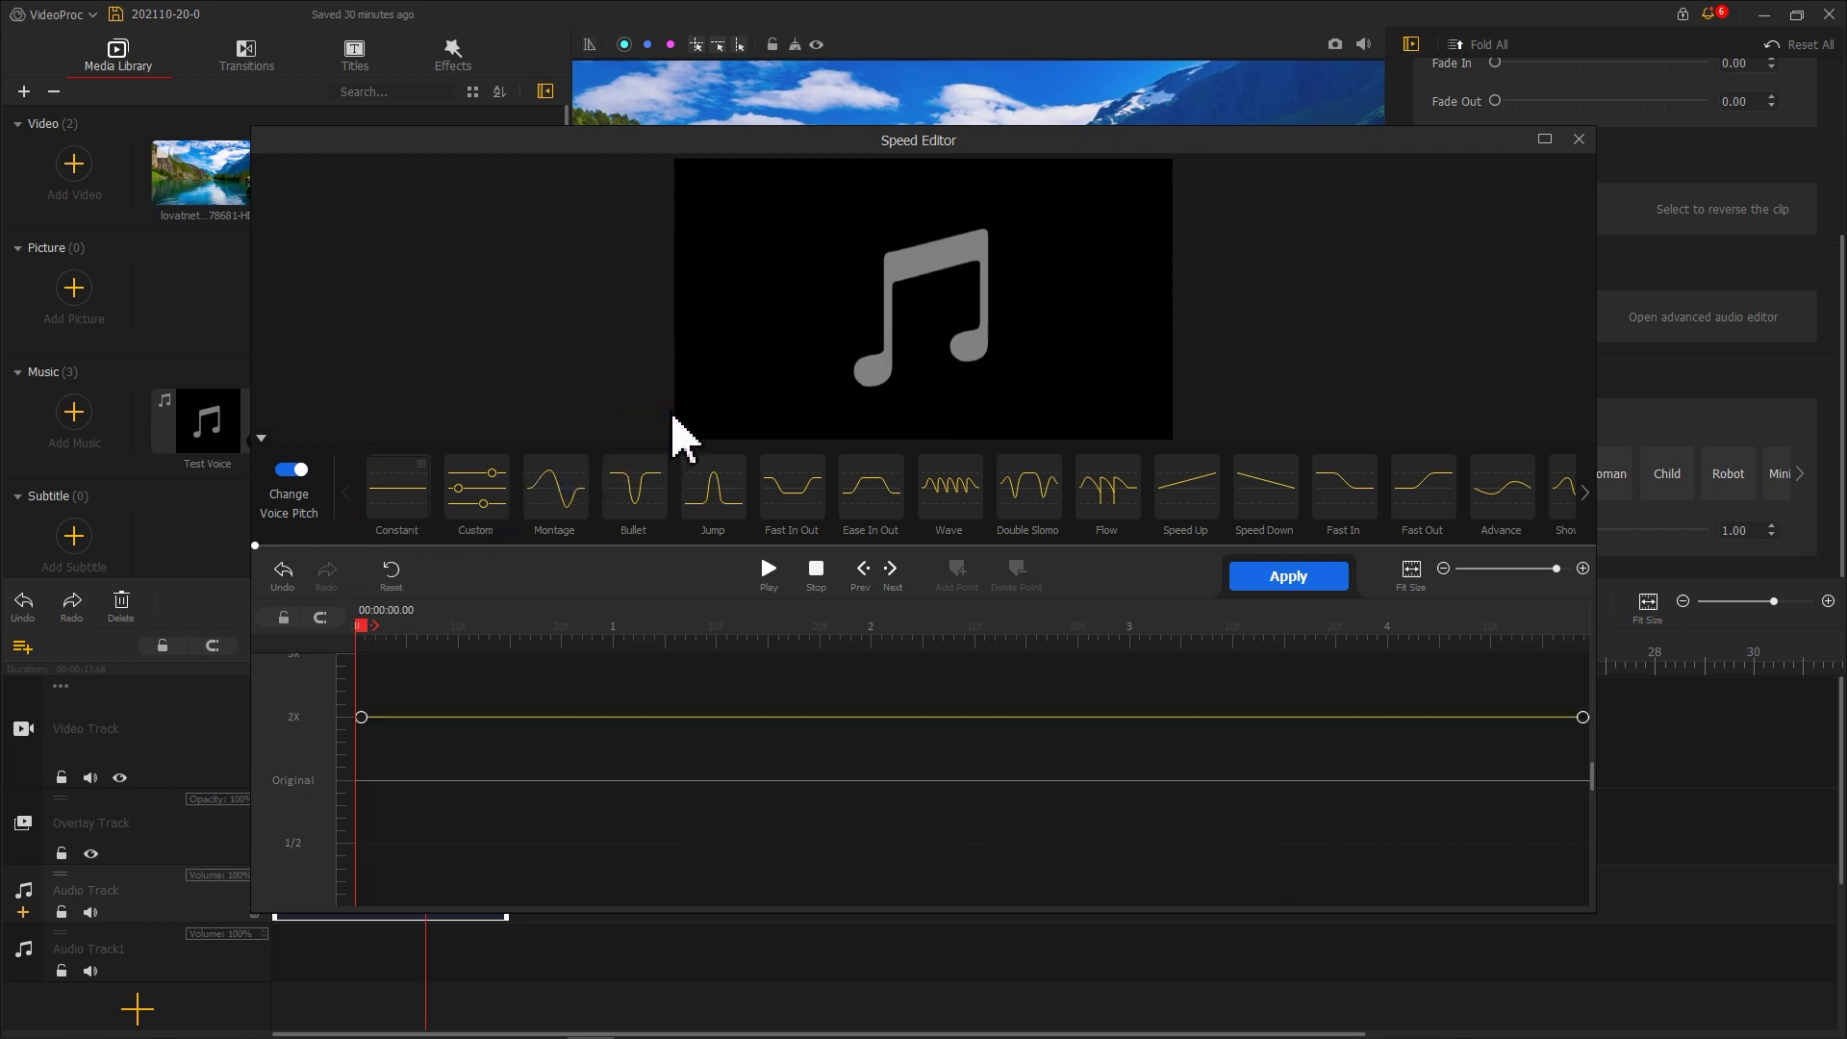
left_click_drag(362, 719, 357, 757)
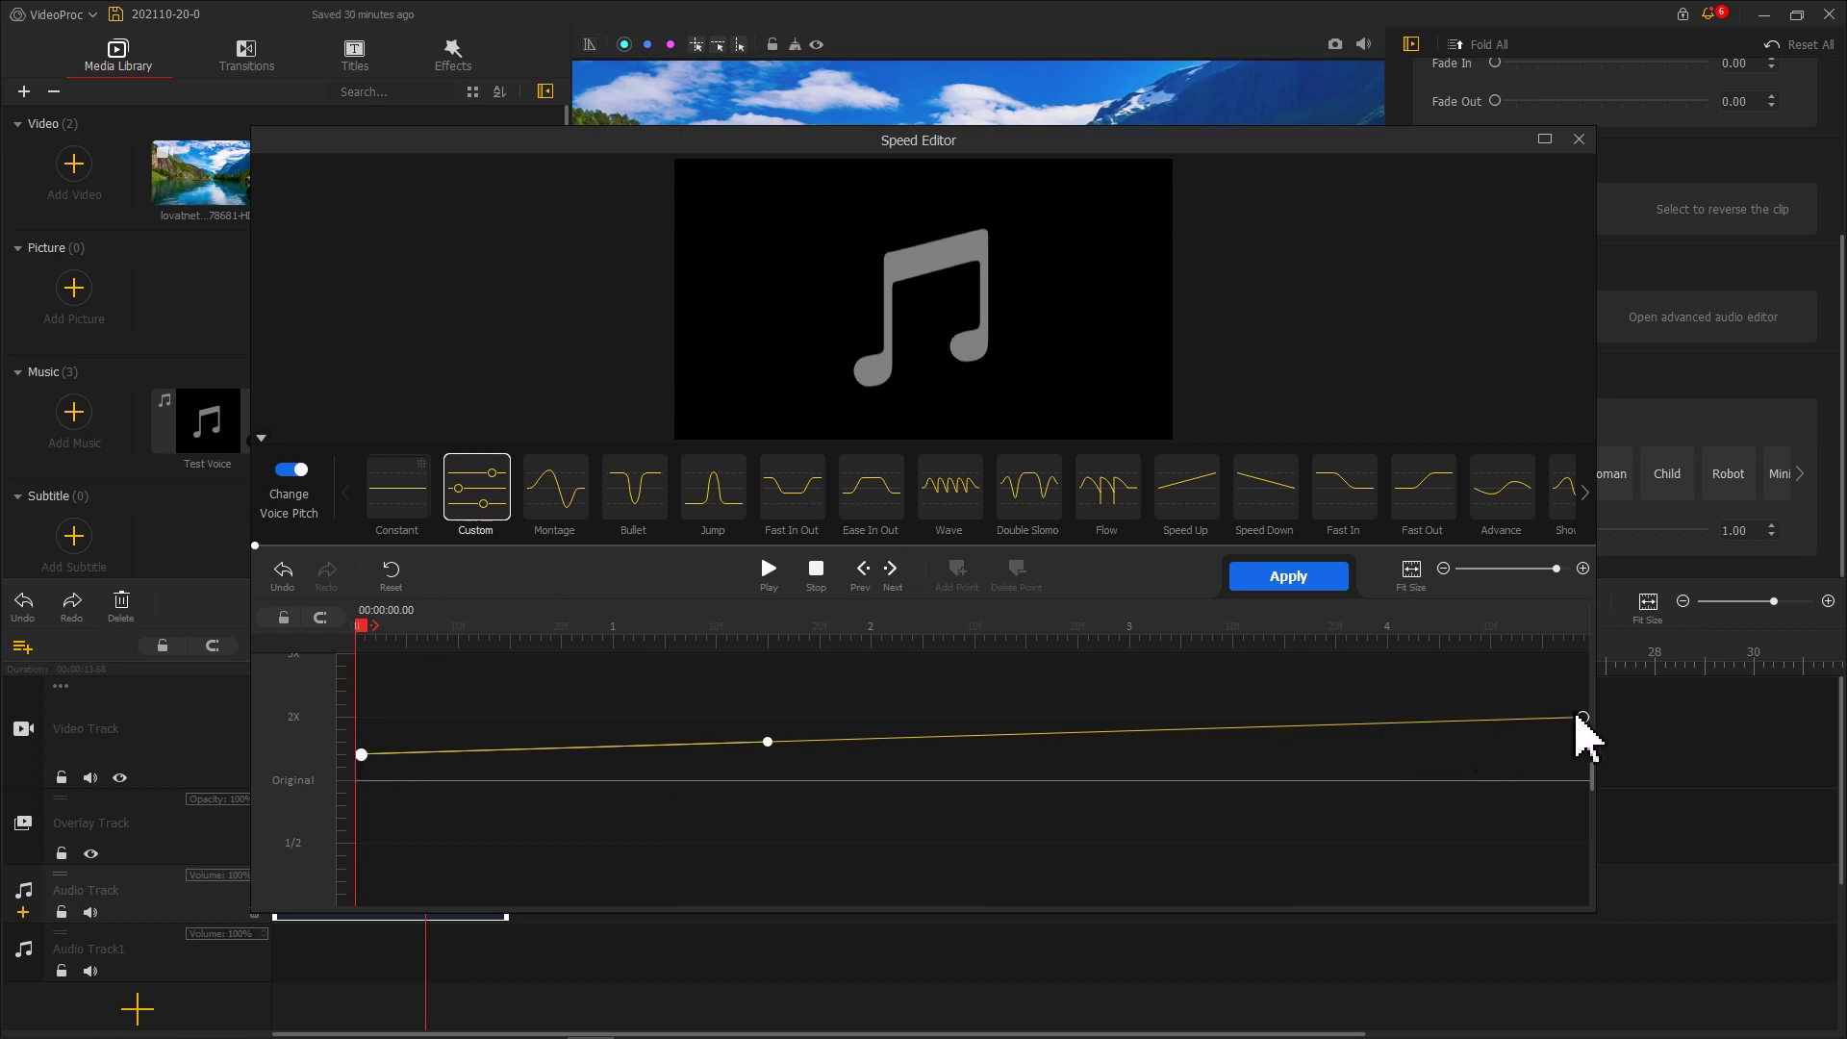
left_click_drag(1579, 719, 1587, 758)
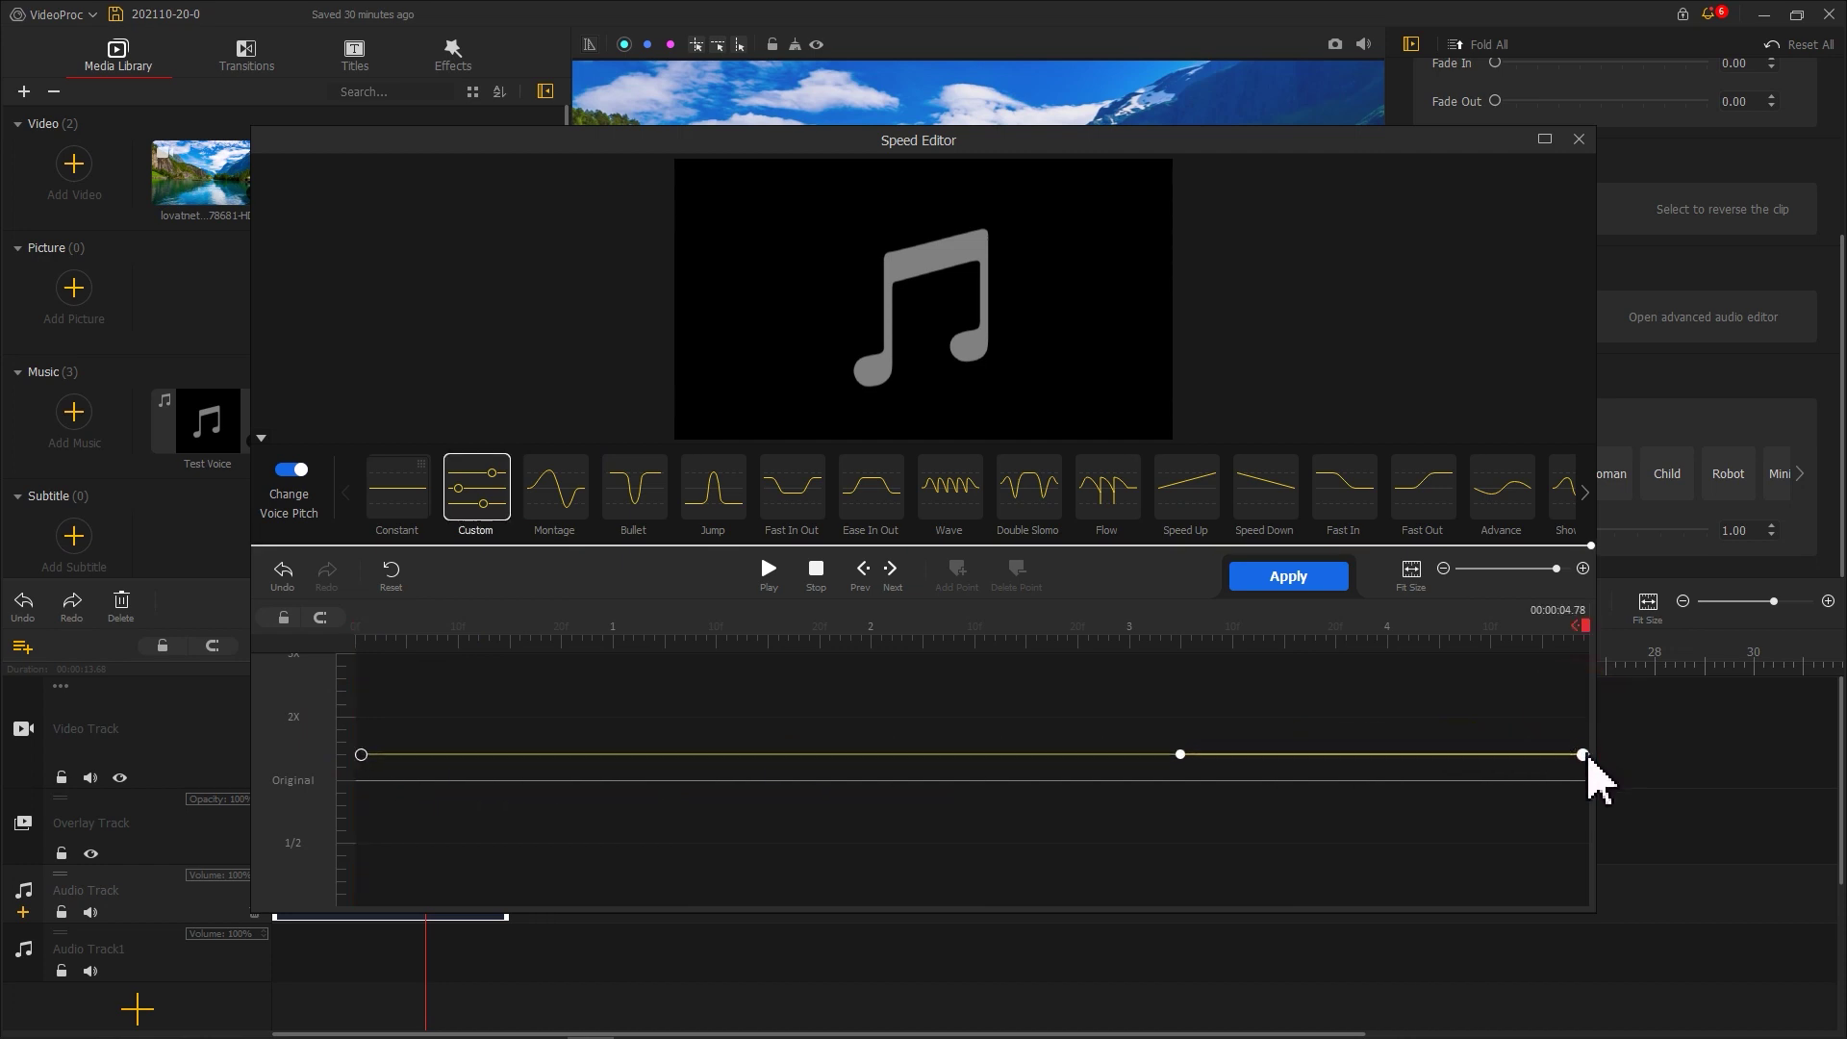
left_click(1288, 580)
left_click(280, 656)
key("space")
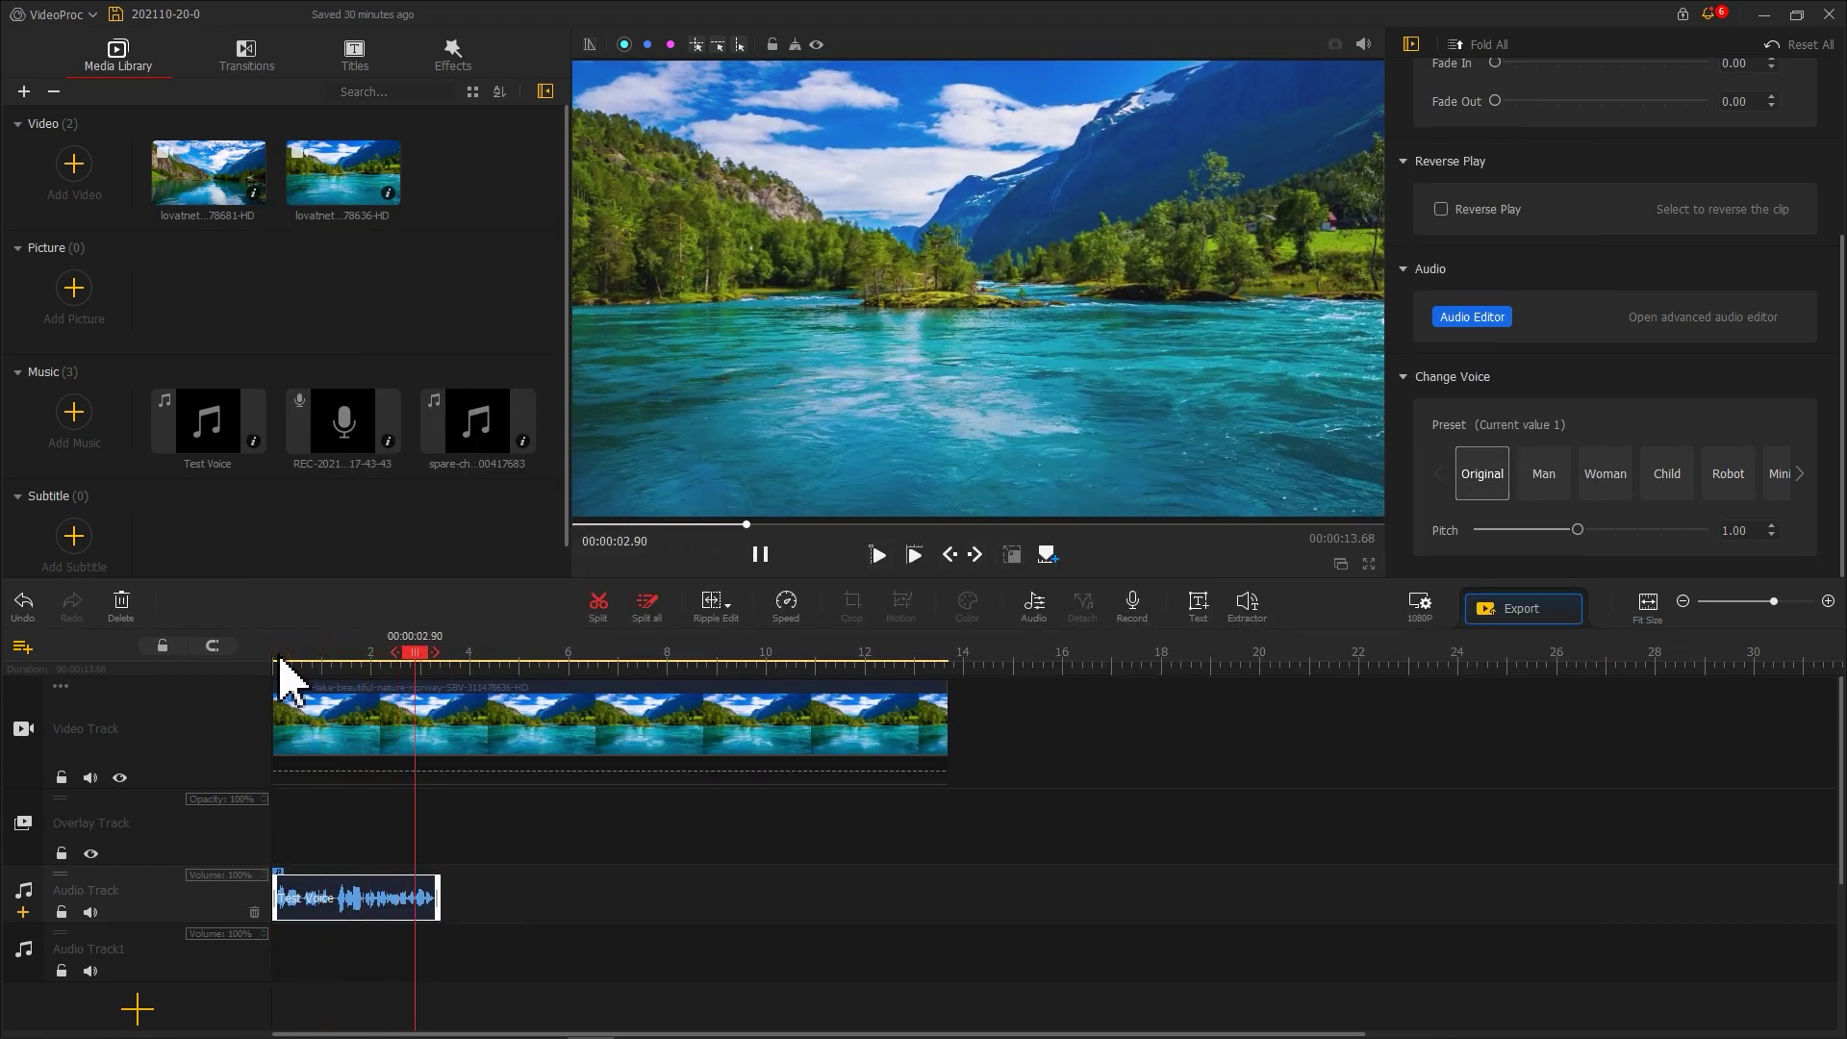
Step: Switch the timeline to Time Stretch mode and replay Test Voice, now about 8 seconds long
left_click(808, 854)
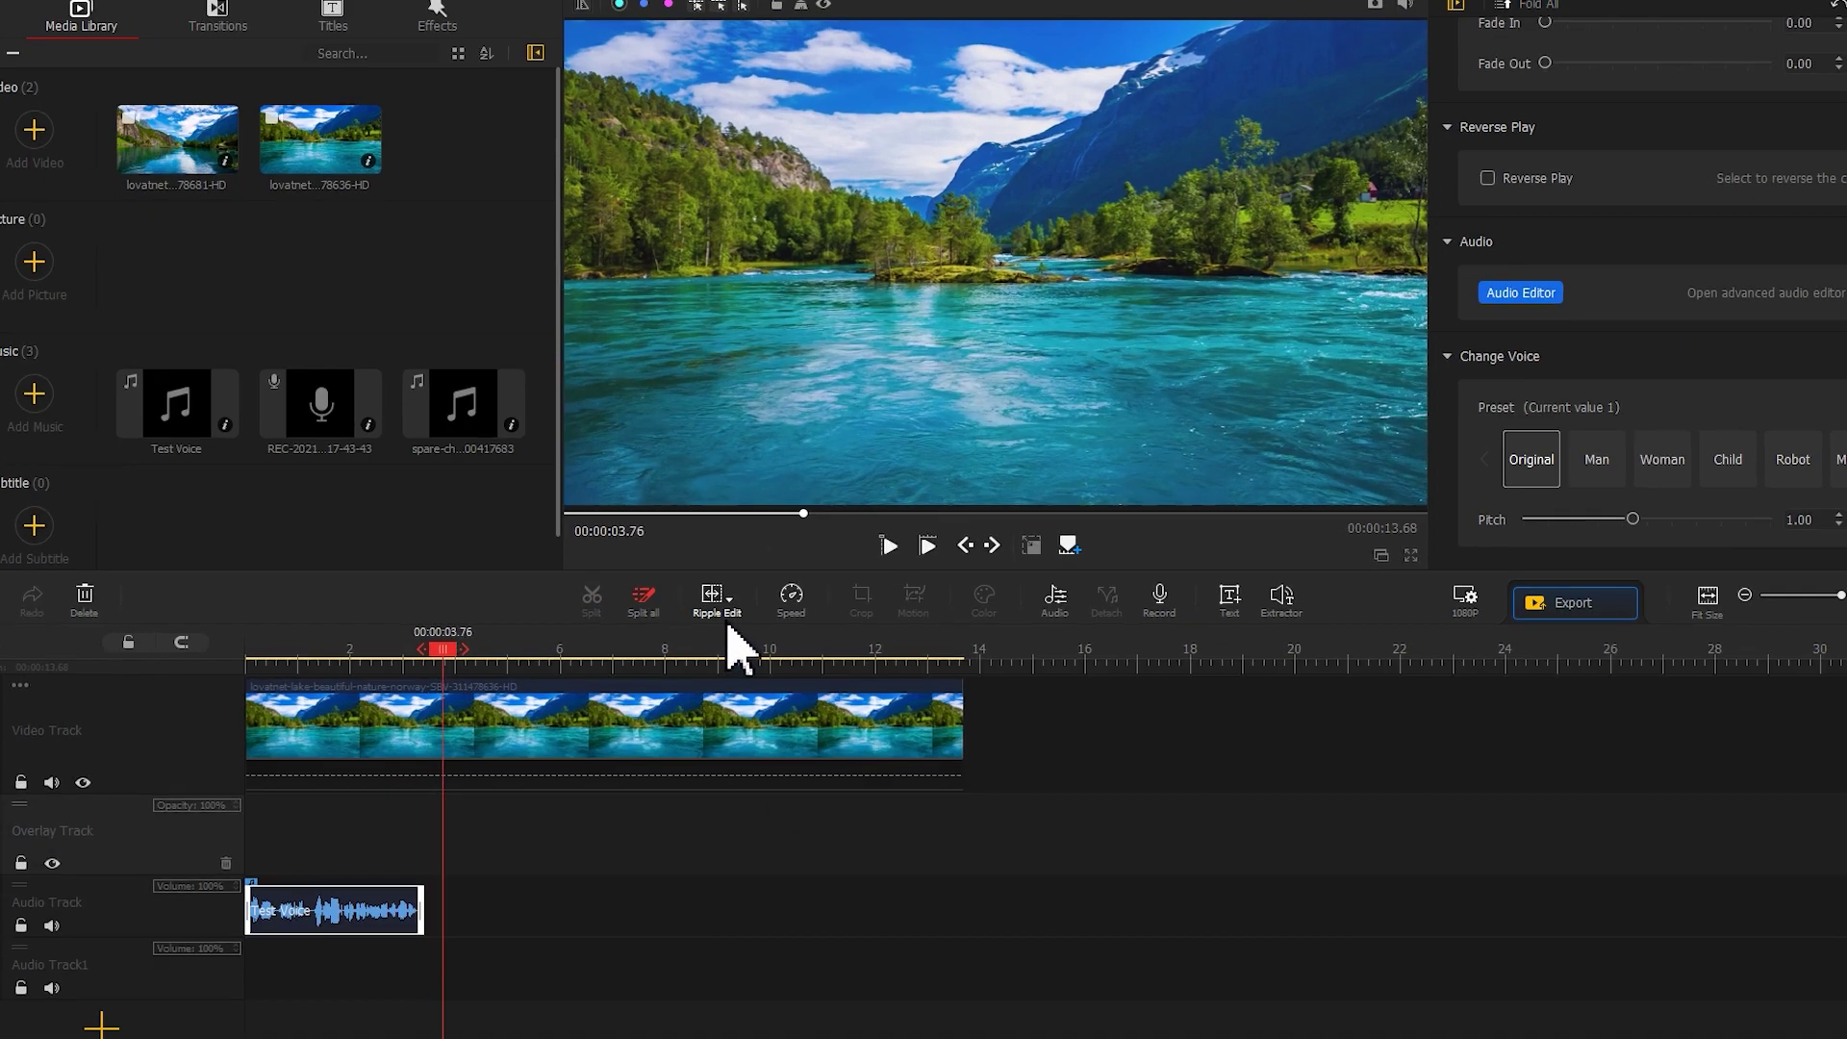
left_click(720, 603)
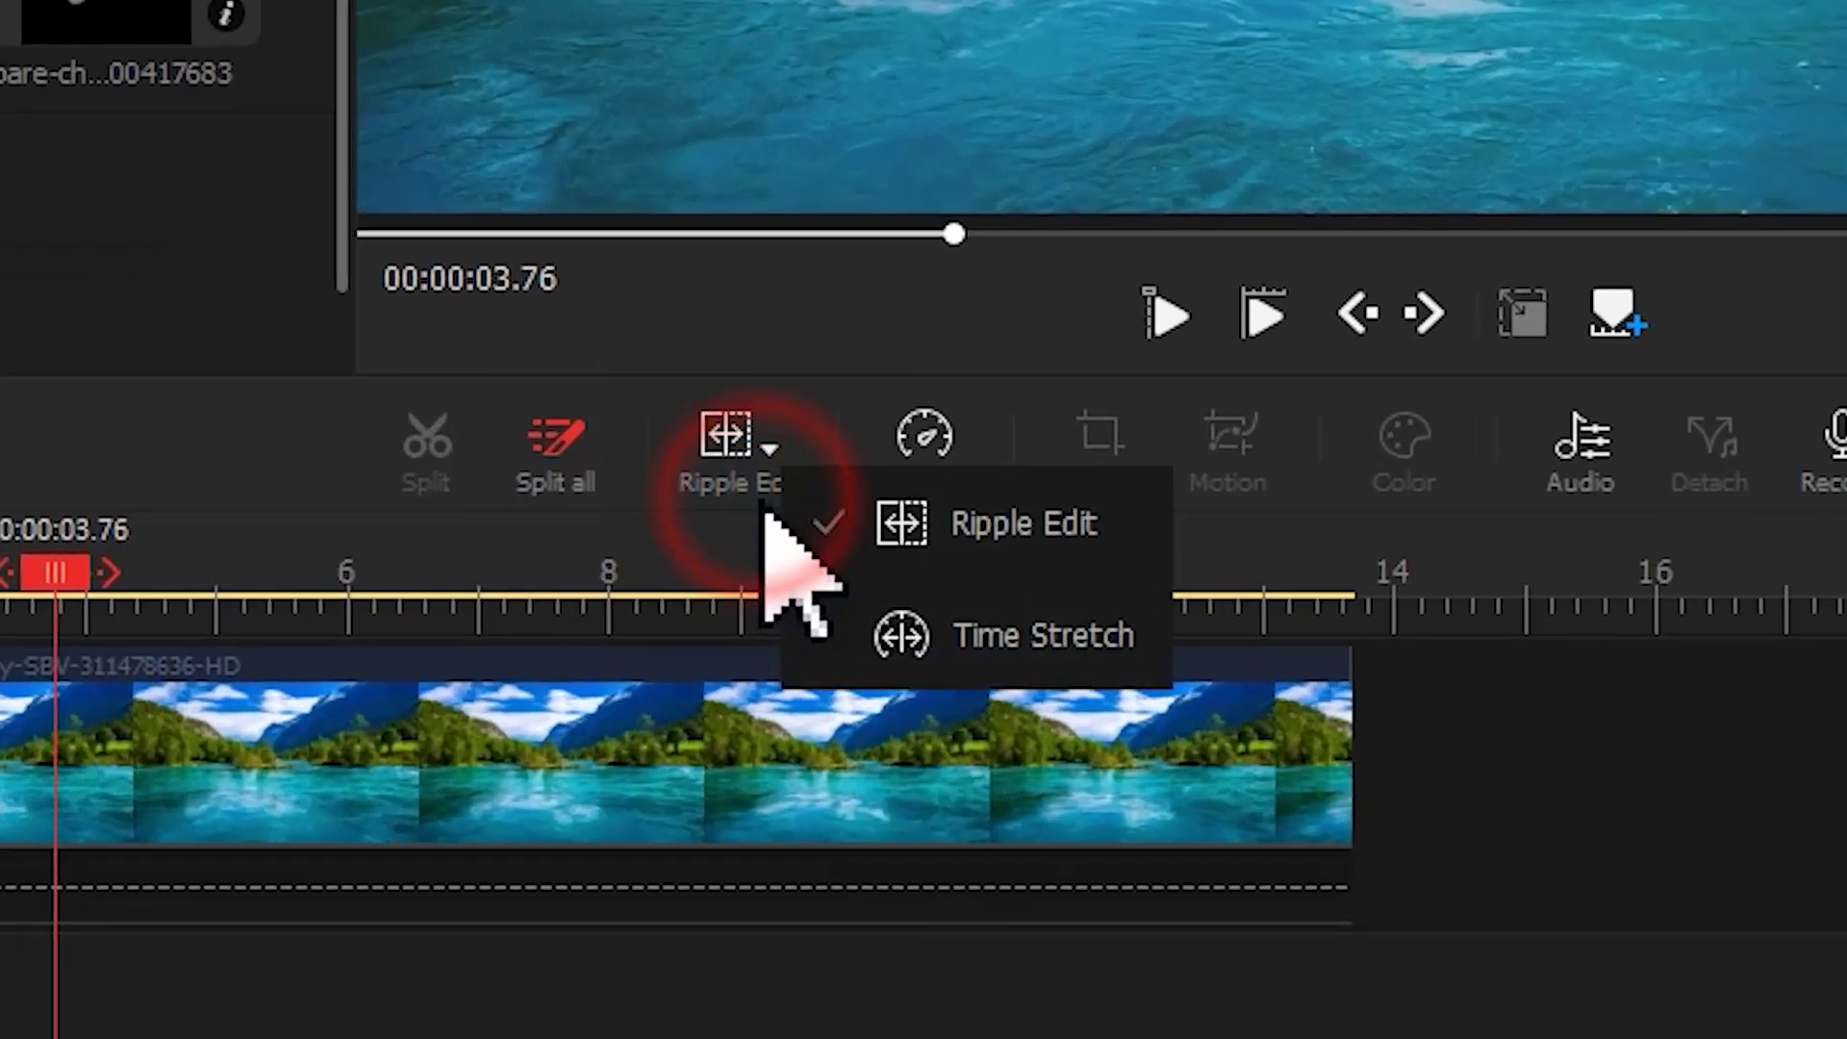
left_click(847, 671)
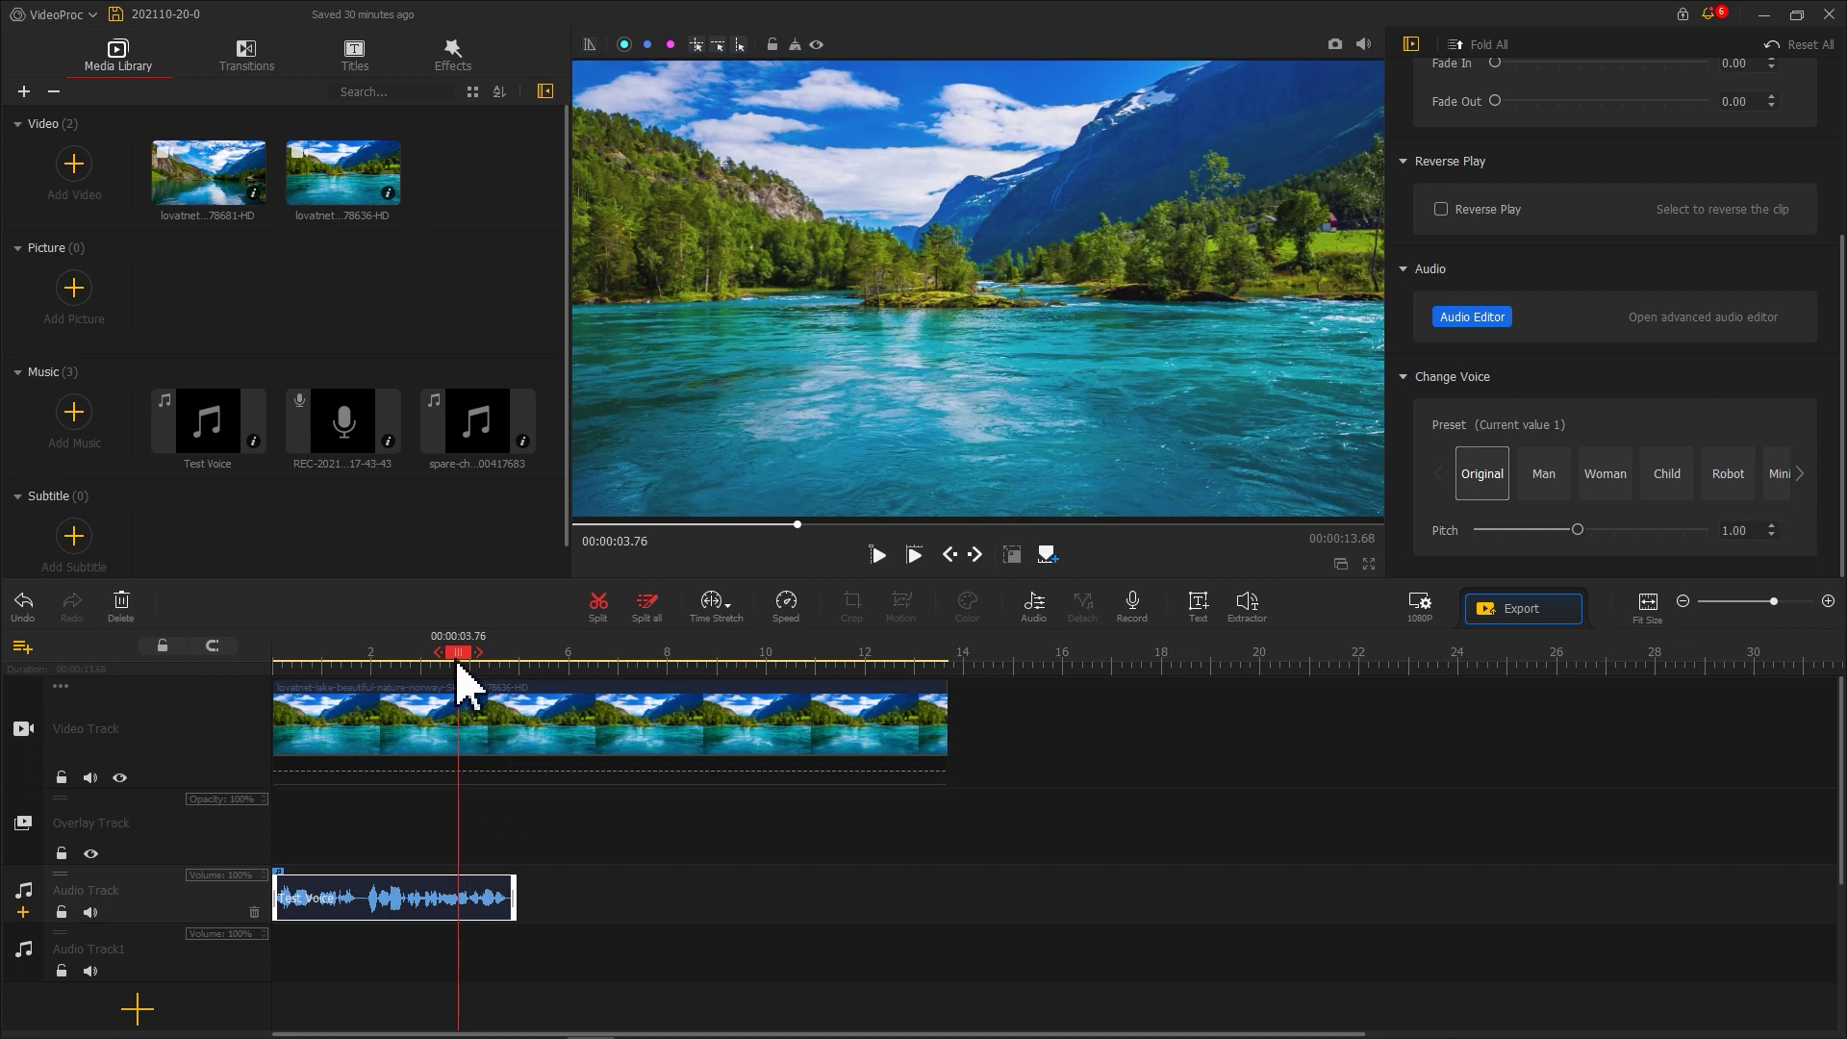
left_click_drag(306, 662, 272, 664)
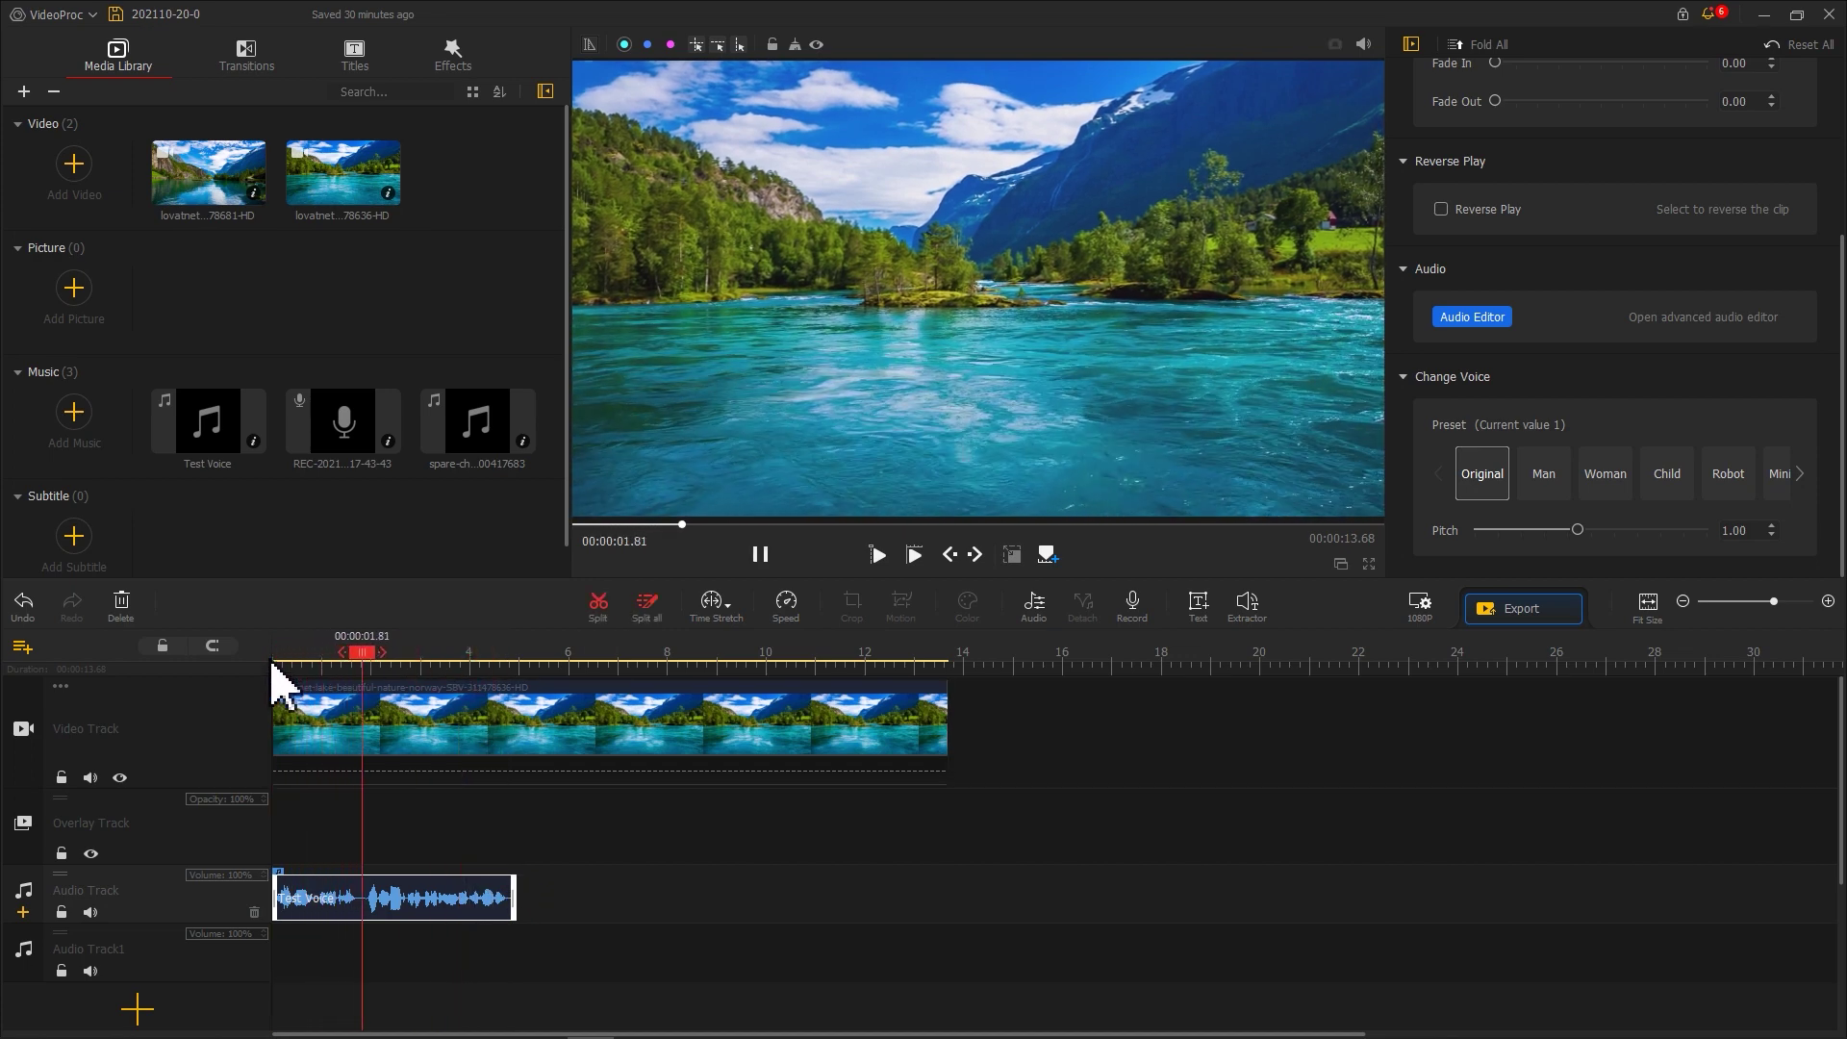
key("ctrl+z")
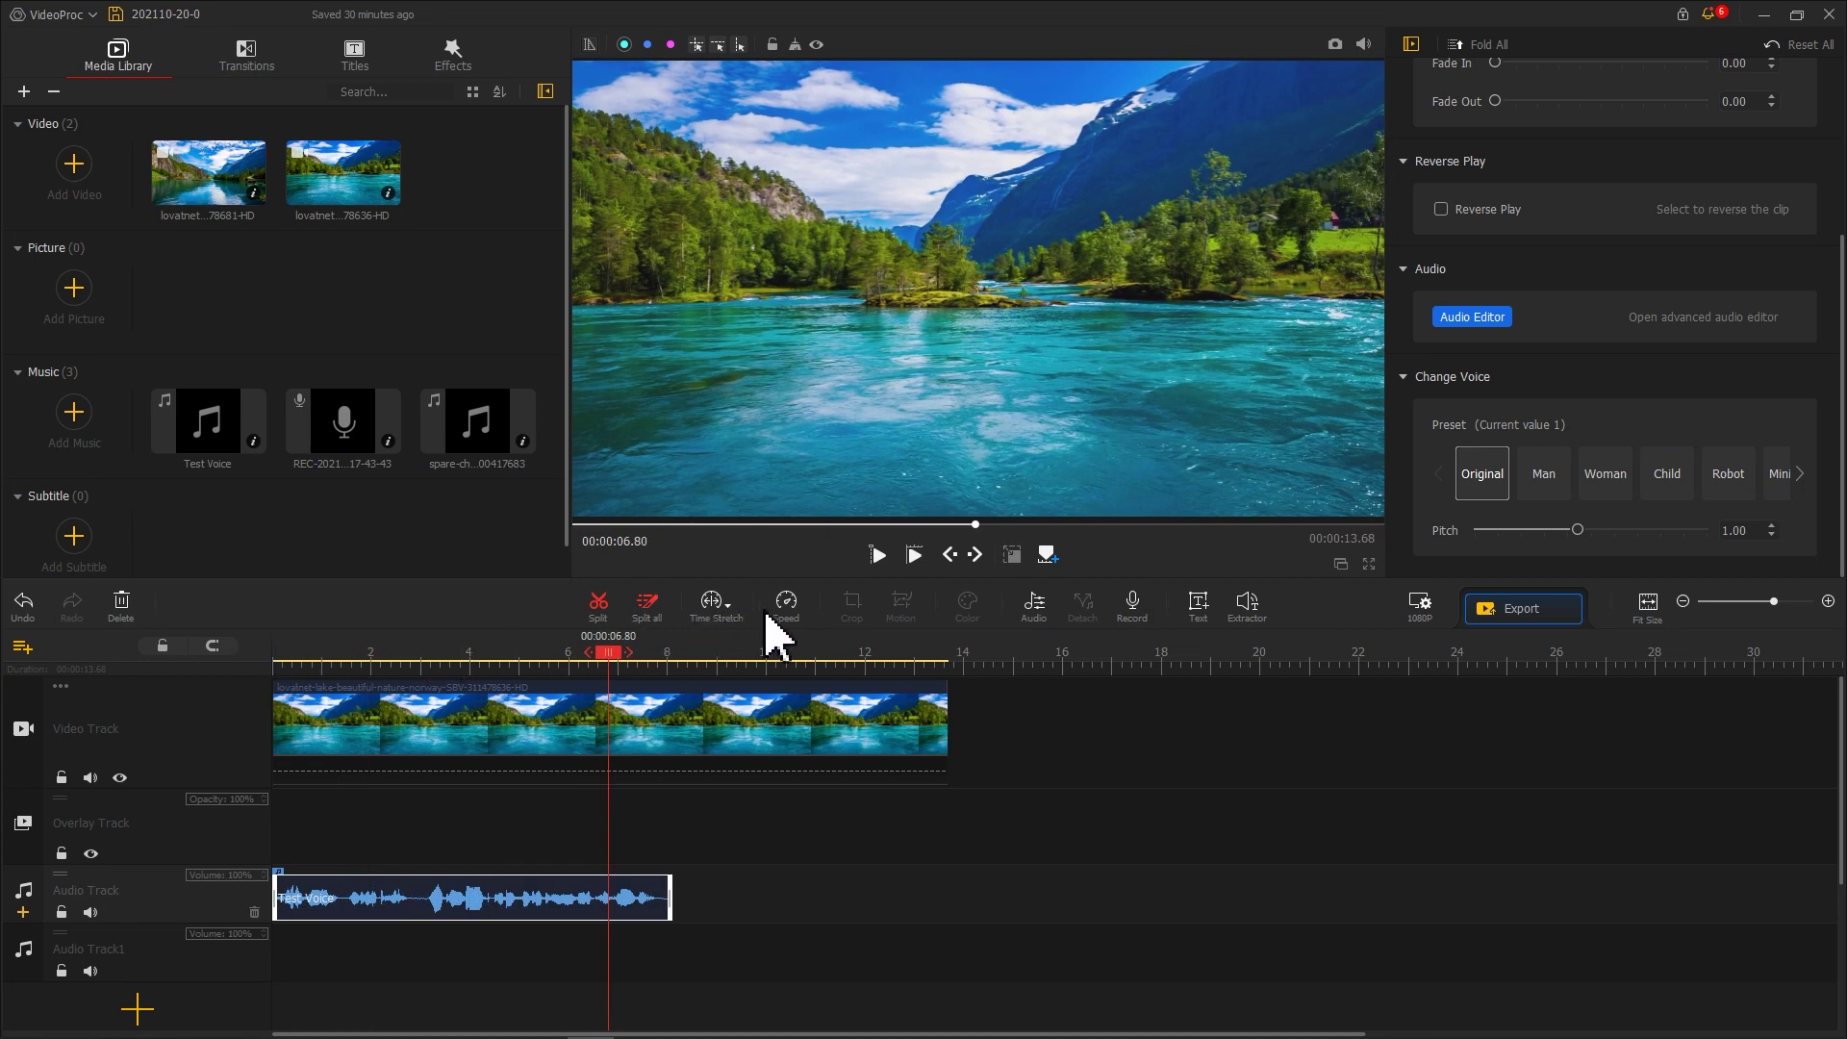
Step: Reopen the Speed Editor for the stretched Test Voice clip to view its custom speed curve
left_click(788, 606)
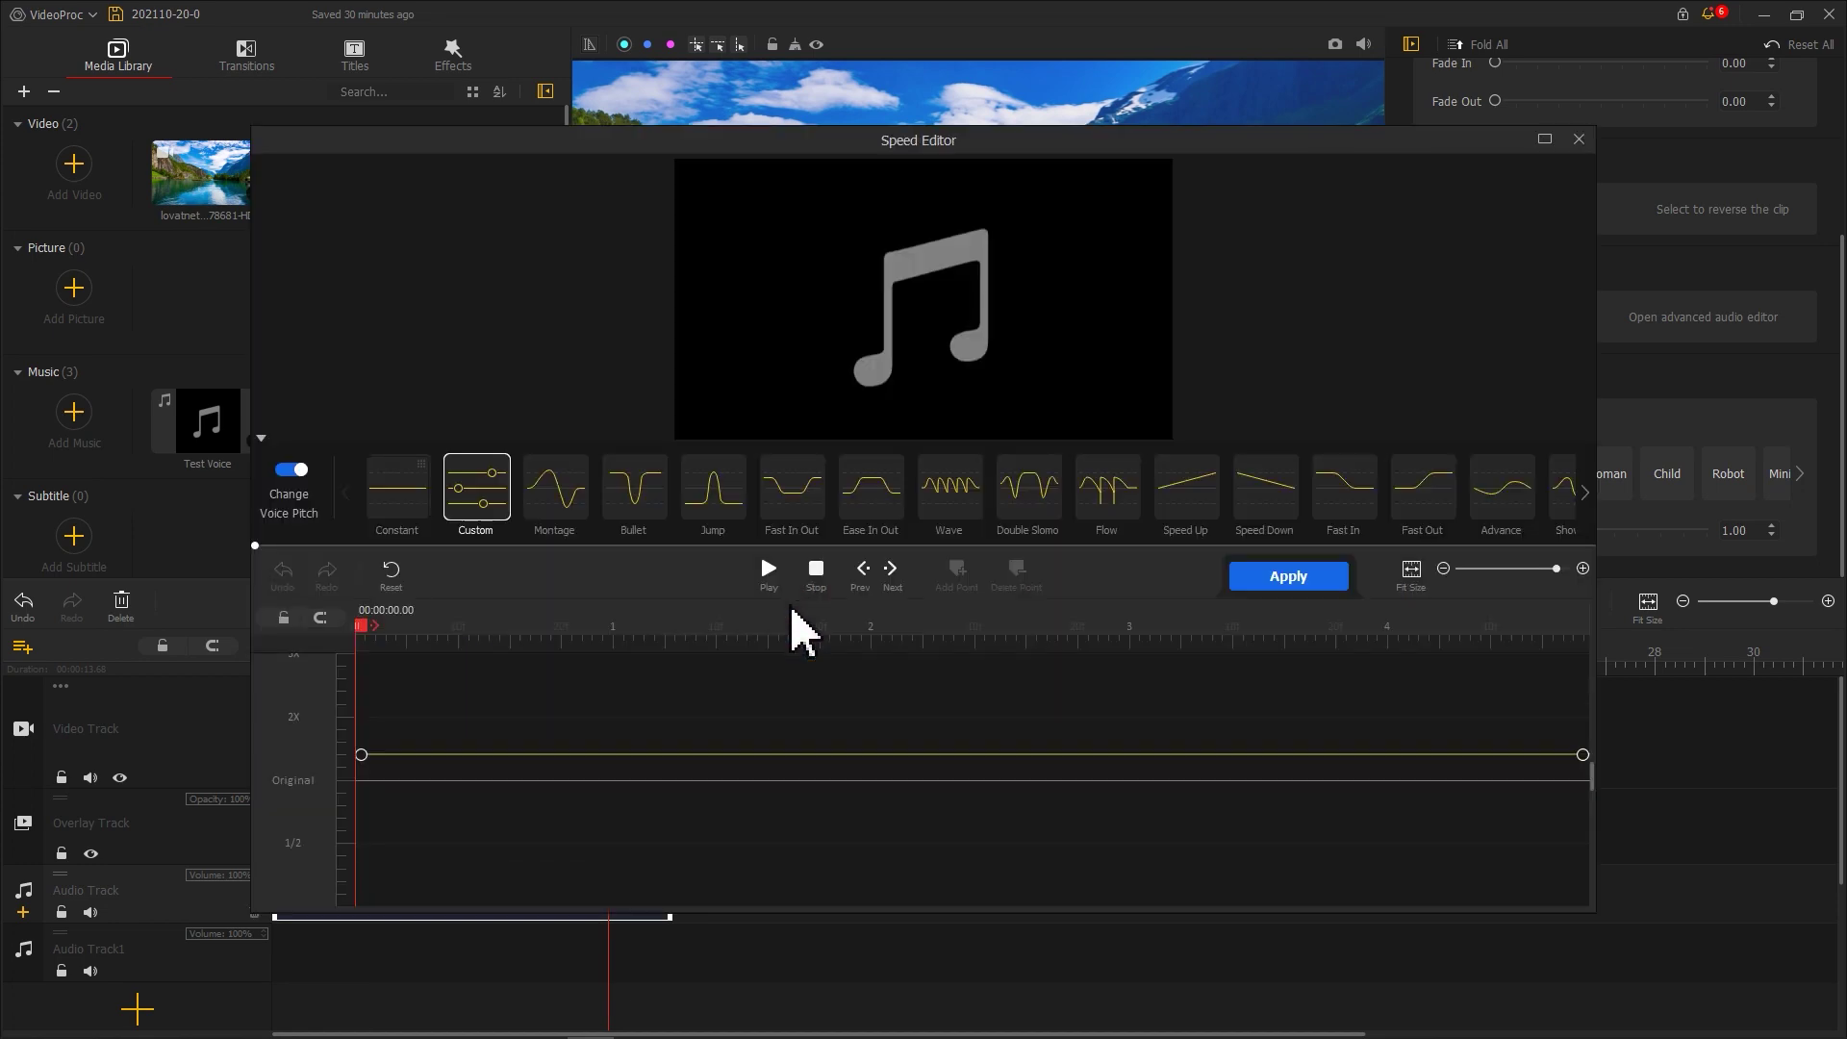